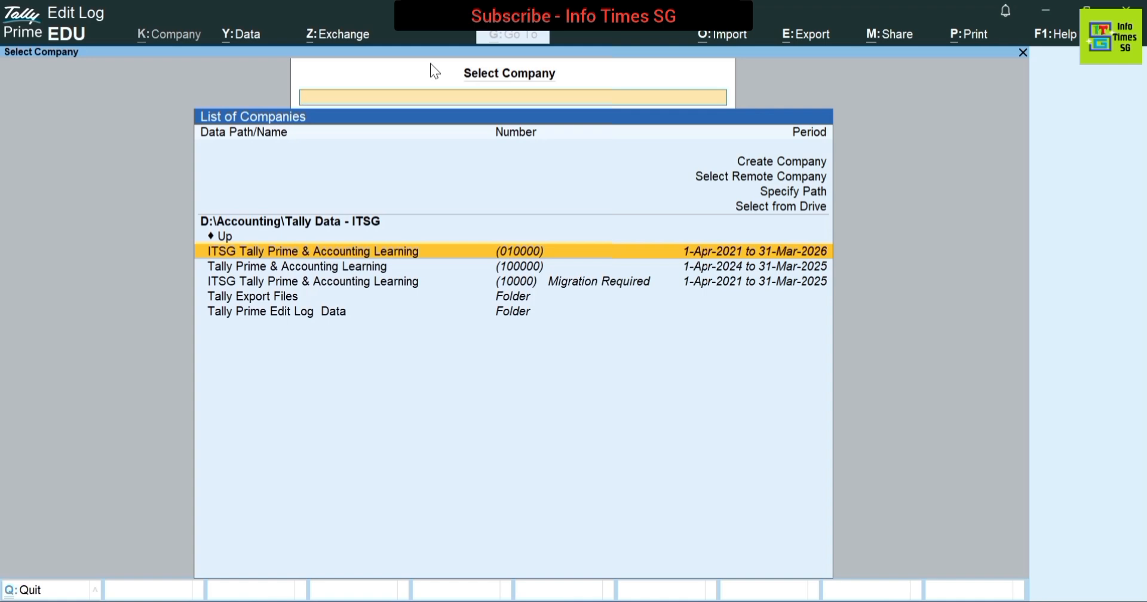
{"action": "key", "text": "Up"}
{"action": "key", "text": "Up"}
{"action": "key", "text": "Up"}
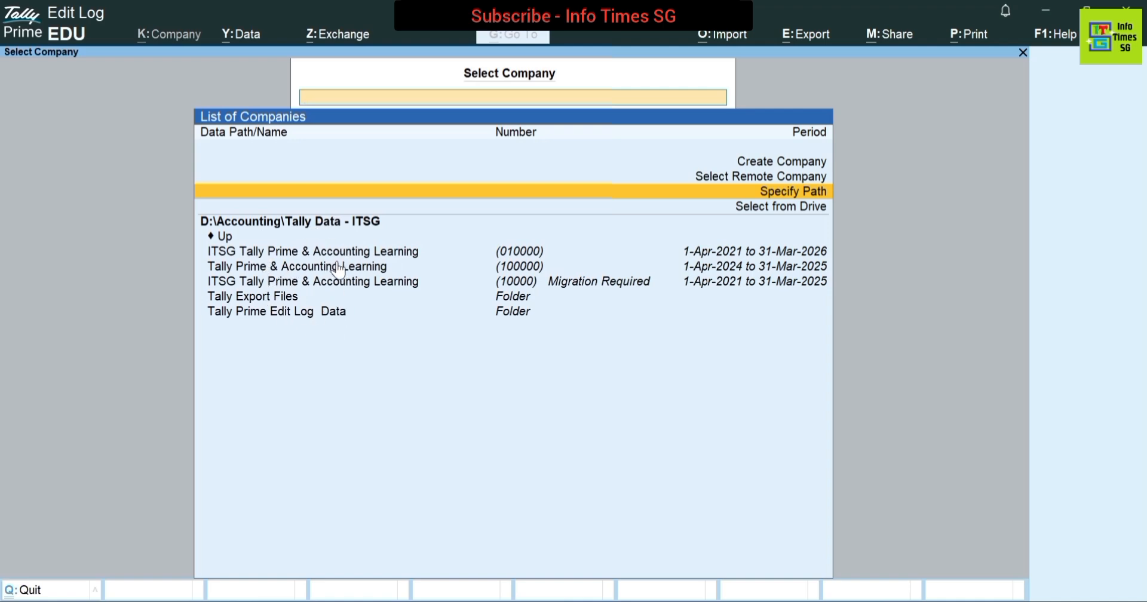
{"action": "key", "text": "Return"}
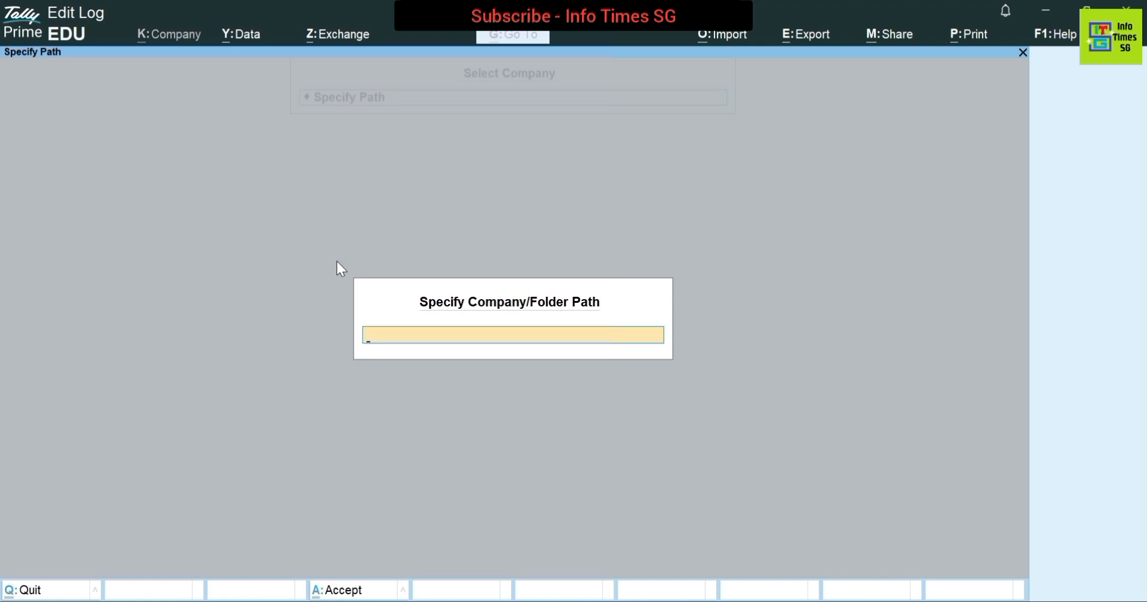
{"action": "key", "text": "Escape"}
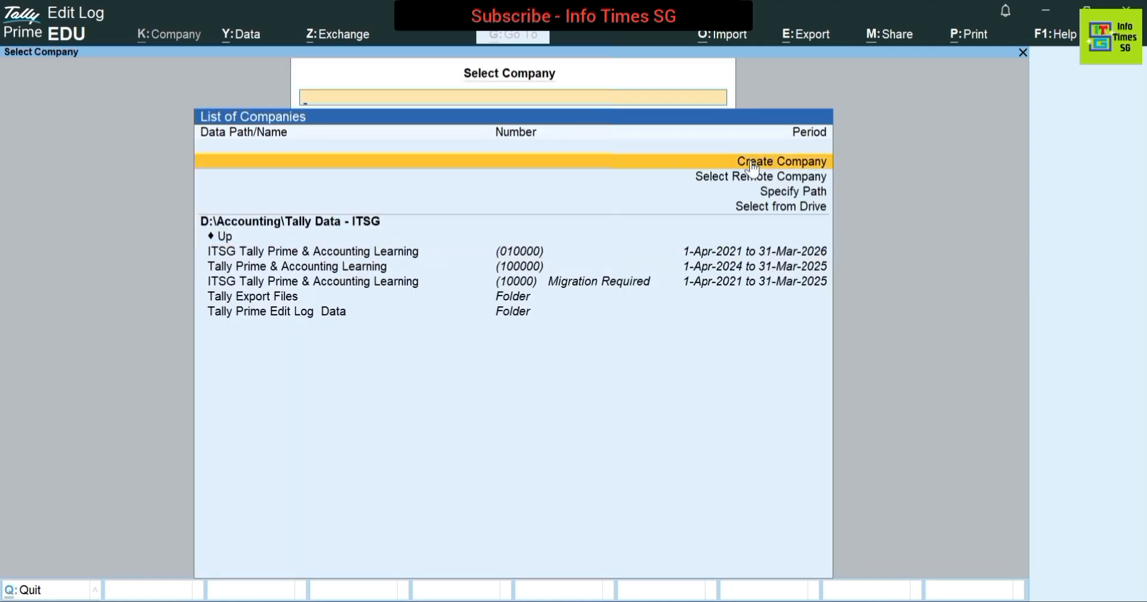
Step: Open the existing company ITSG Tally Prime & Accounting Learning whose period runs from 1-Apr-2021 to 31-Mar-2026
{"action": "key", "text": "Down"}
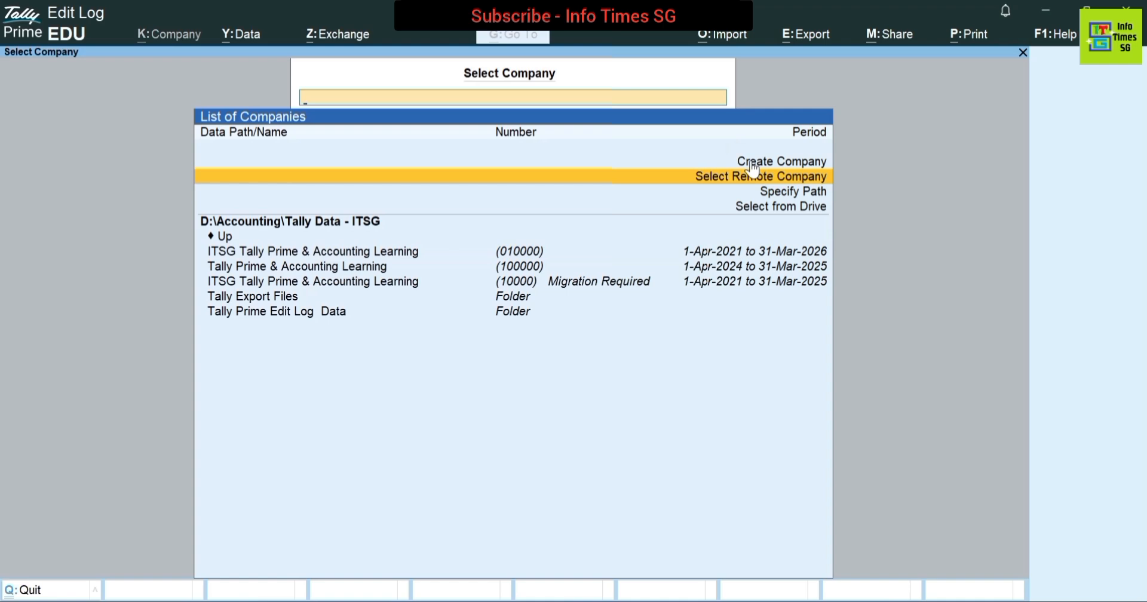
{"action": "key", "text": "Down"}
{"action": "key", "text": "Down"}
{"action": "key", "text": "Down"}
{"action": "key", "text": "Down"}
{"action": "key", "text": "Return"}
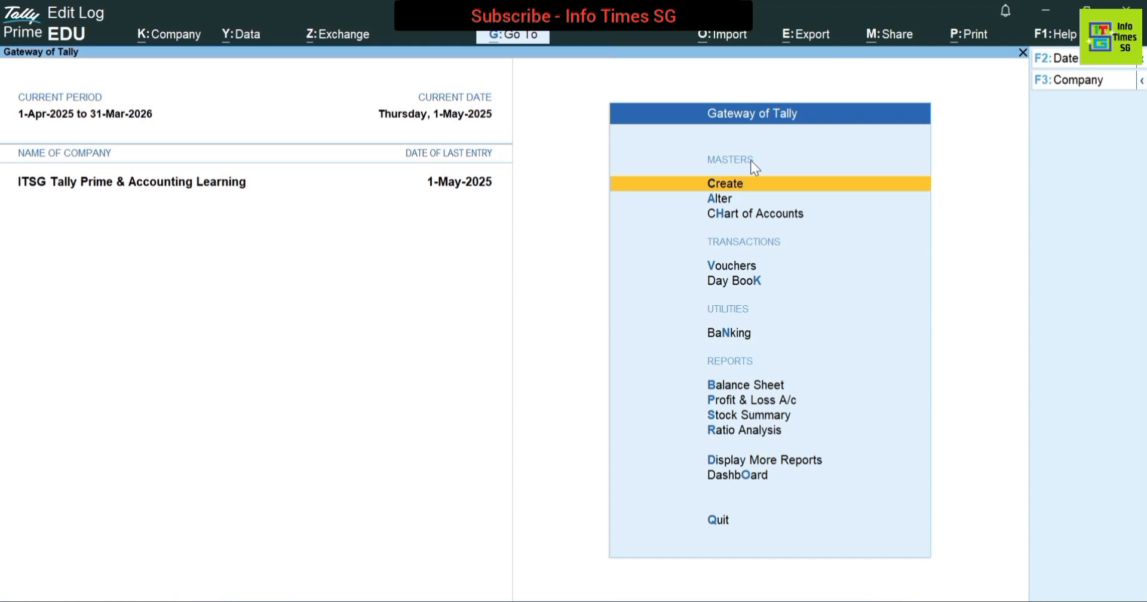
{"action": "left_click", "coordinate": [170, 36]}
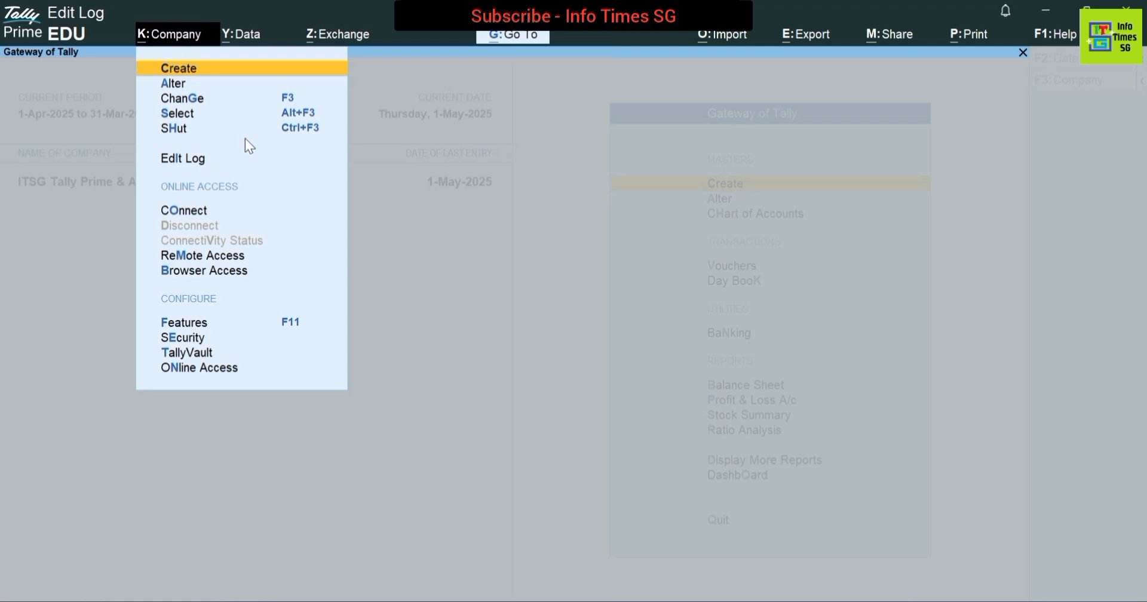
{"action": "left_click", "coordinate": [174, 72]}
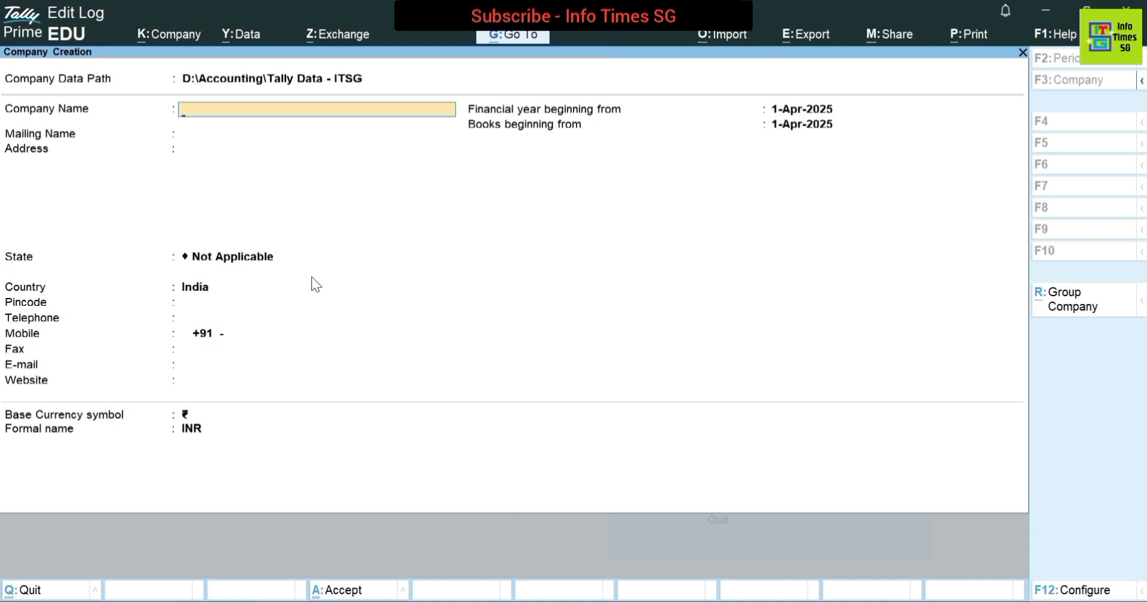
{"action": "key", "text": "y"}
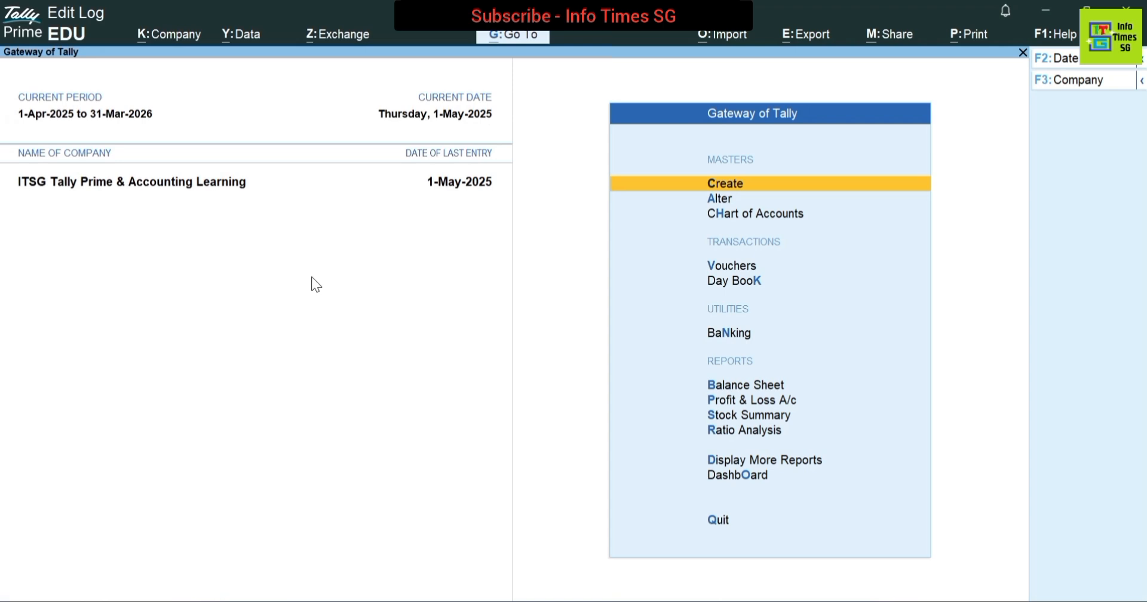
Step: Shut the open company ITSG Tally Prime & Accounting Learning and return to the company selection list
{"action": "key", "text": "alt+F3"}
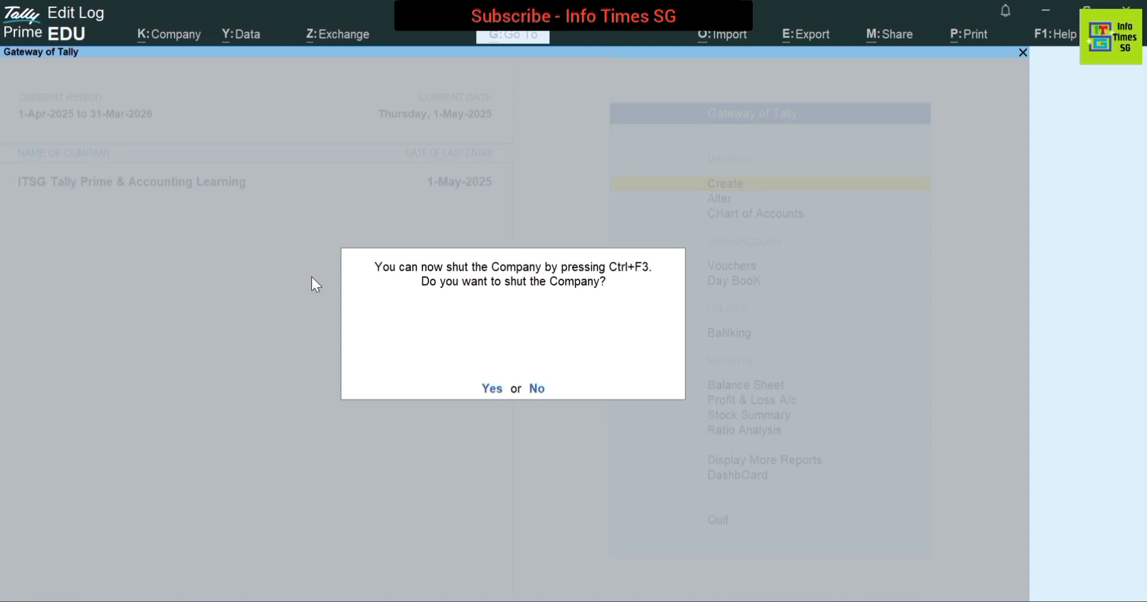
{"action": "key", "text": "y"}
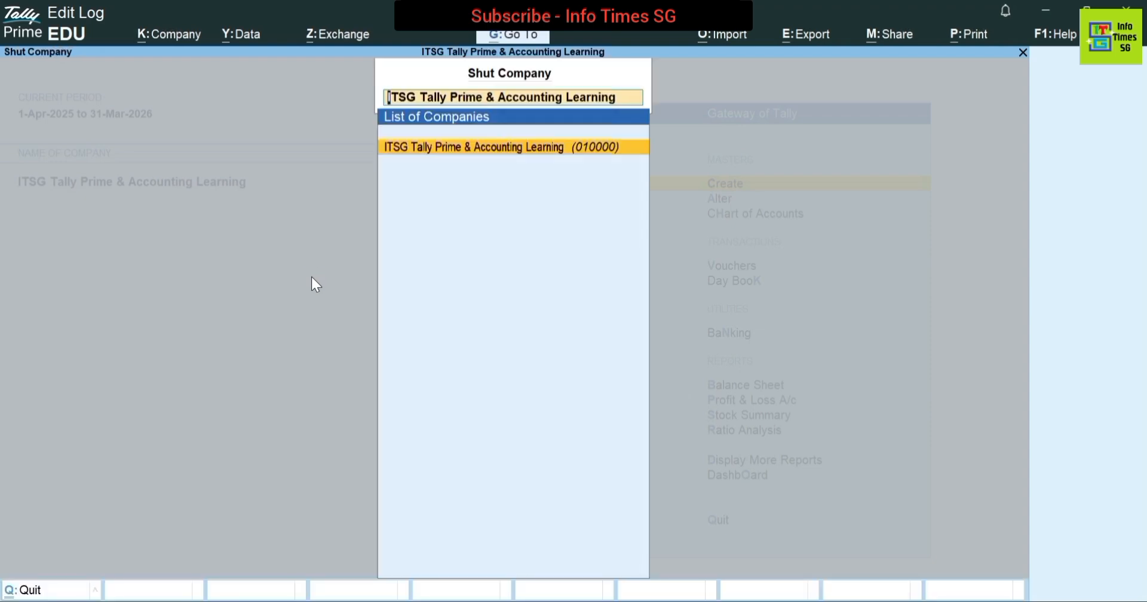
{"action": "key", "text": "Return"}
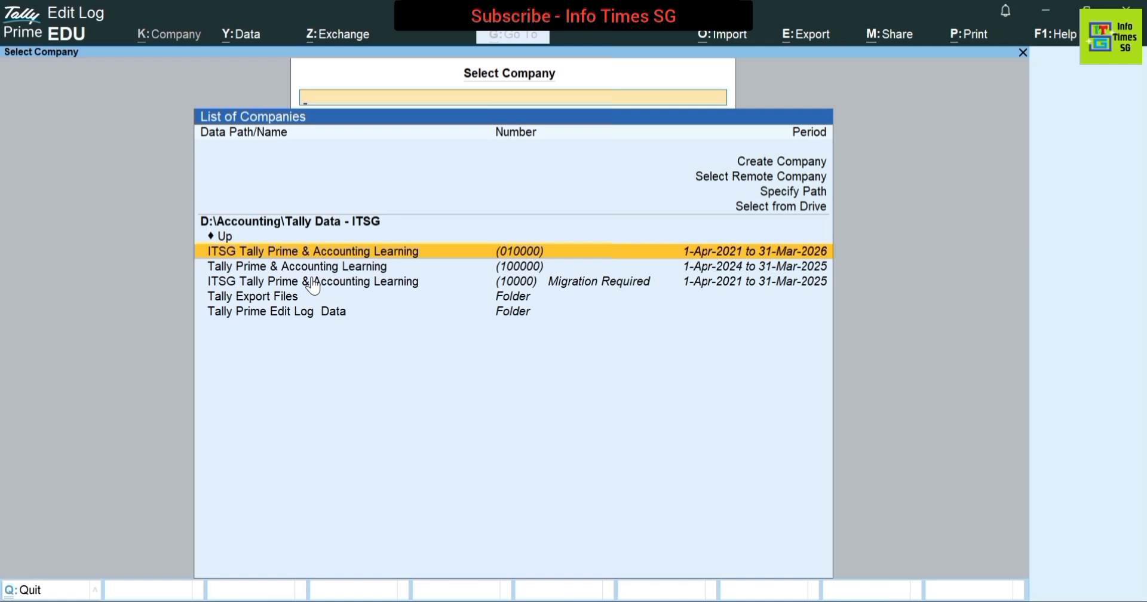
Step: Start creating a company named Tally Prime Accounting GST TDS Learning and keep the same text as its mailing name
{"action": "left_click", "coordinate": [765, 167]}
{"action": "left_click", "coordinate": [765, 169]}
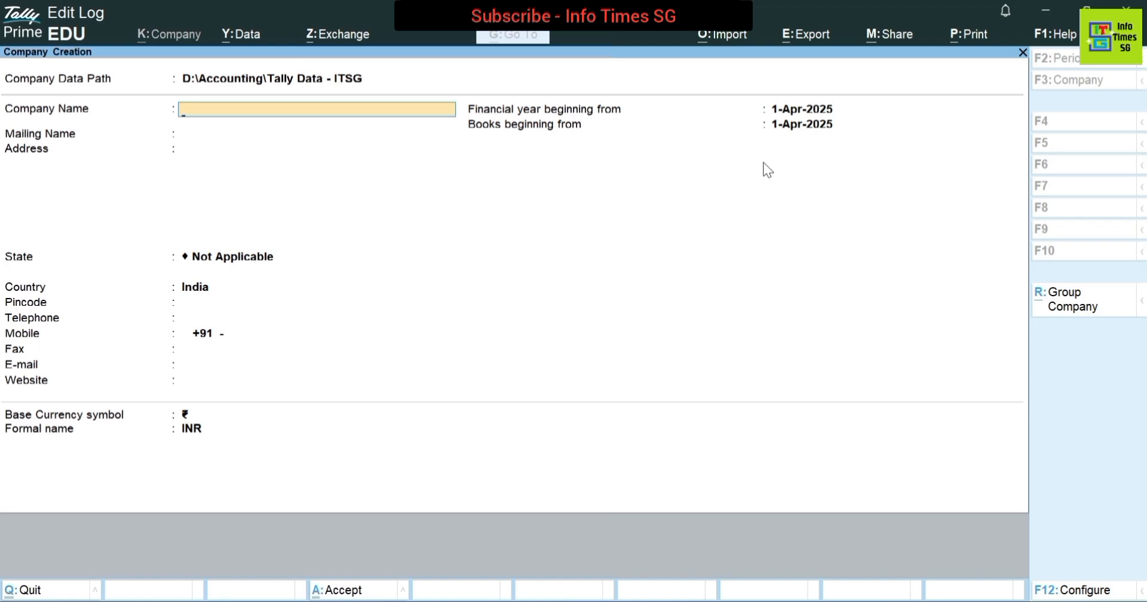
{"action": "key", "text": "ctrl"}
{"action": "key", "text": "ctrl"}
{"action": "type", "text": "Tally Prime Accounting GST TDS Learning"}
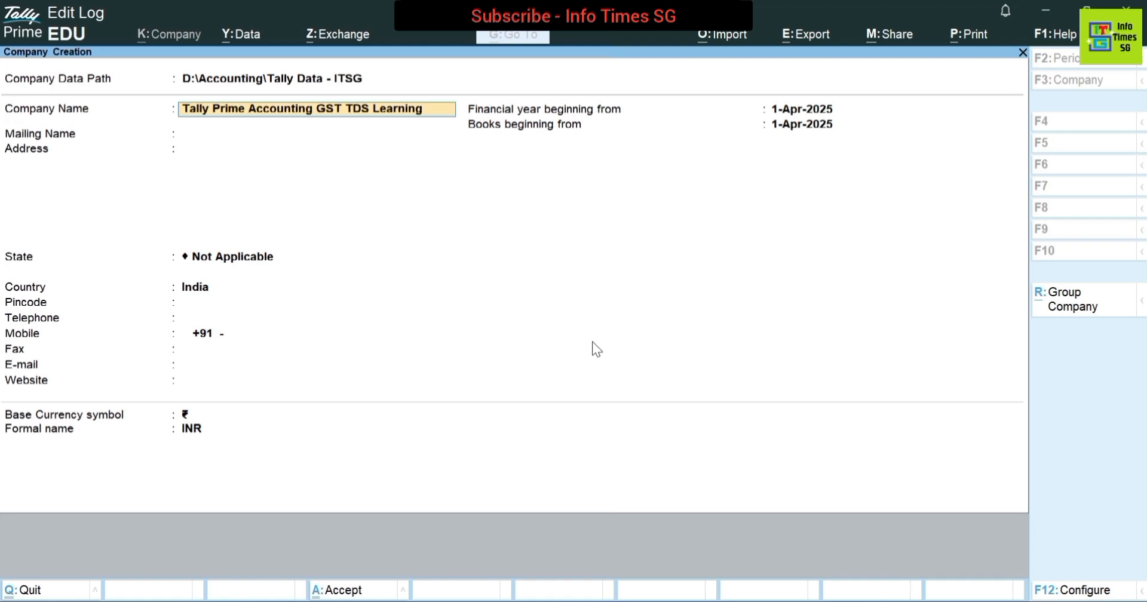
{"action": "left_click", "coordinate": [428, 135]}
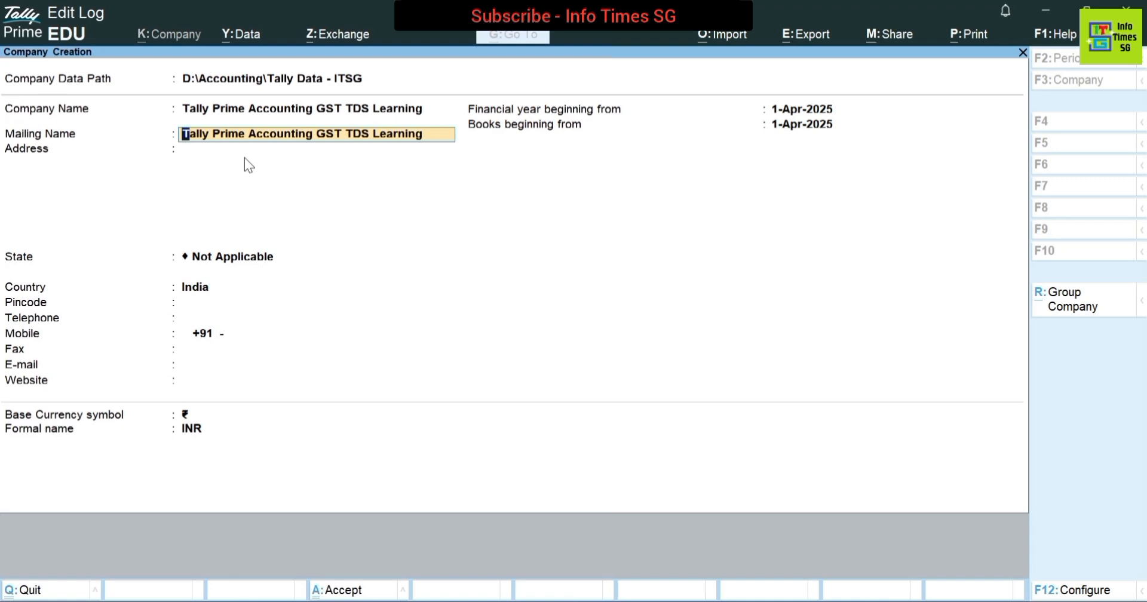
{"action": "key", "text": "Return"}
Step: Enter the new company's postal address on a single address line
{"action": "type", "text": "123, New De"}
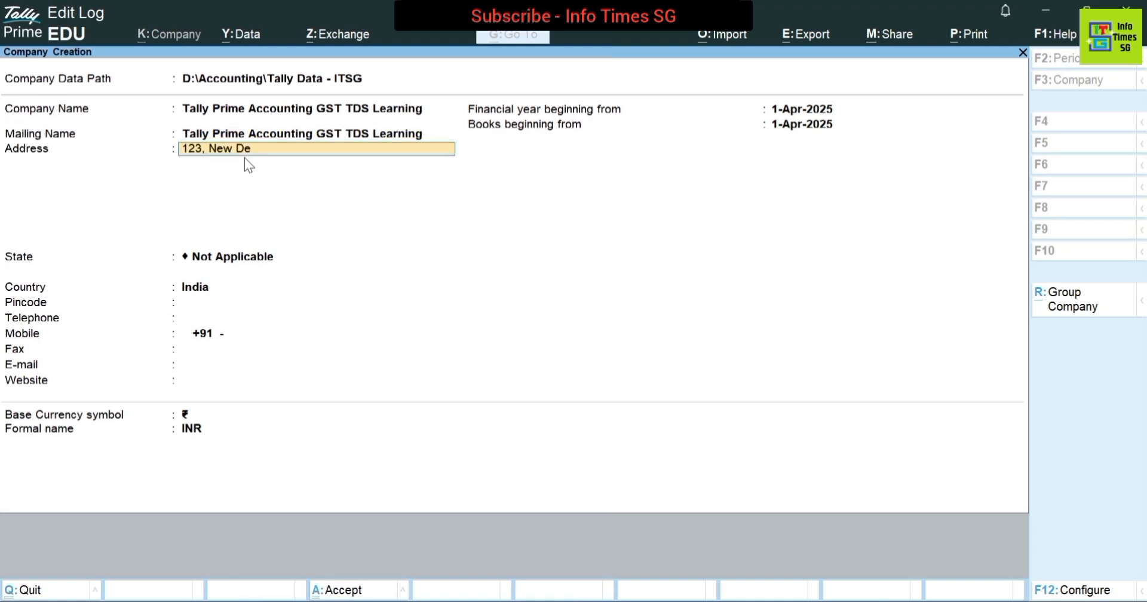
{"action": "type", "text": "lhi - 110001"}
{"action": "key", "text": "Return"}
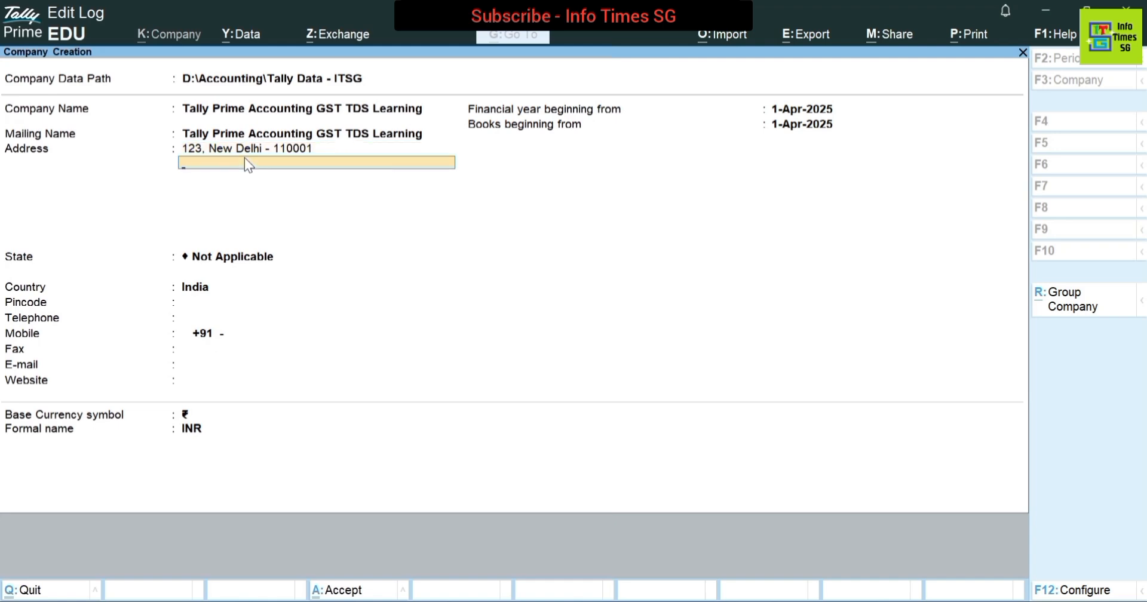
{"action": "key", "text": "Return"}
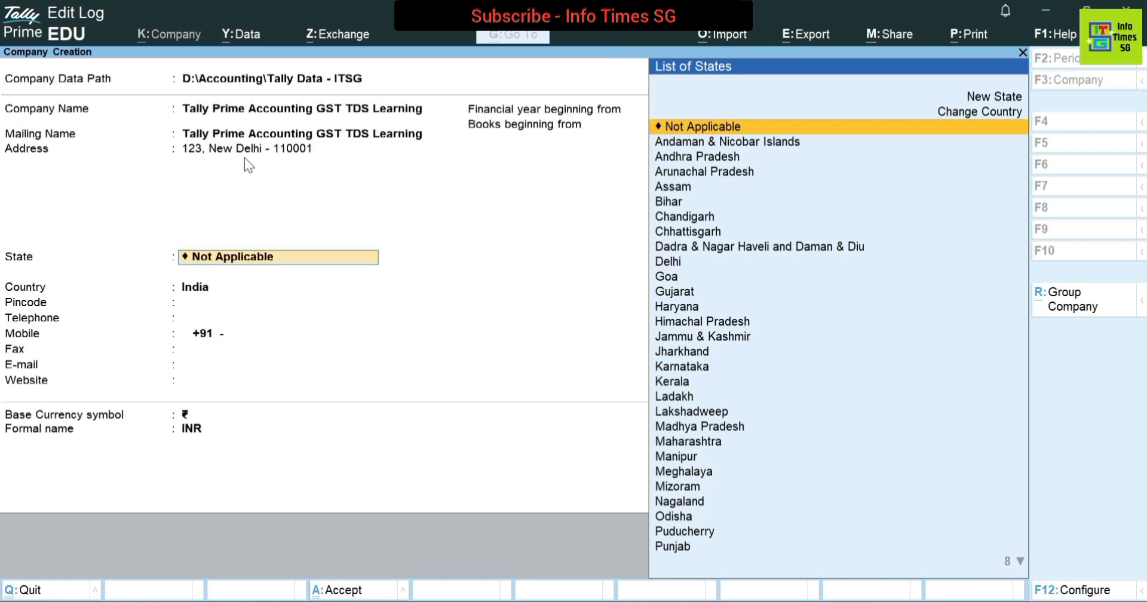
Step: Set the company's state to Delhi and enter its postal pincode
{"action": "type", "text": "D"}
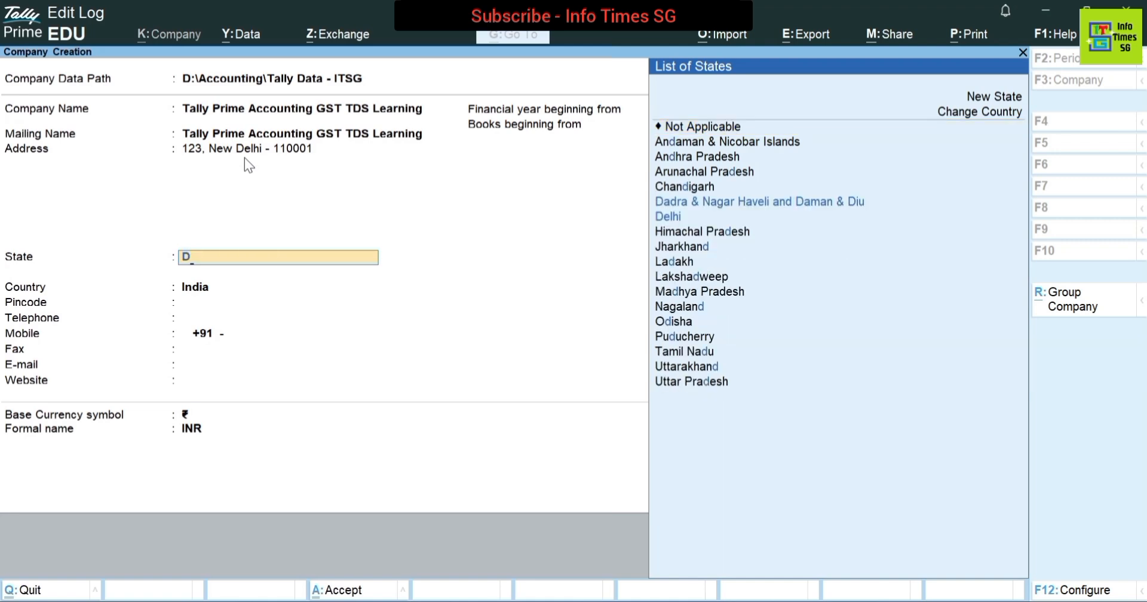
{"action": "type", "text": "elhi"}
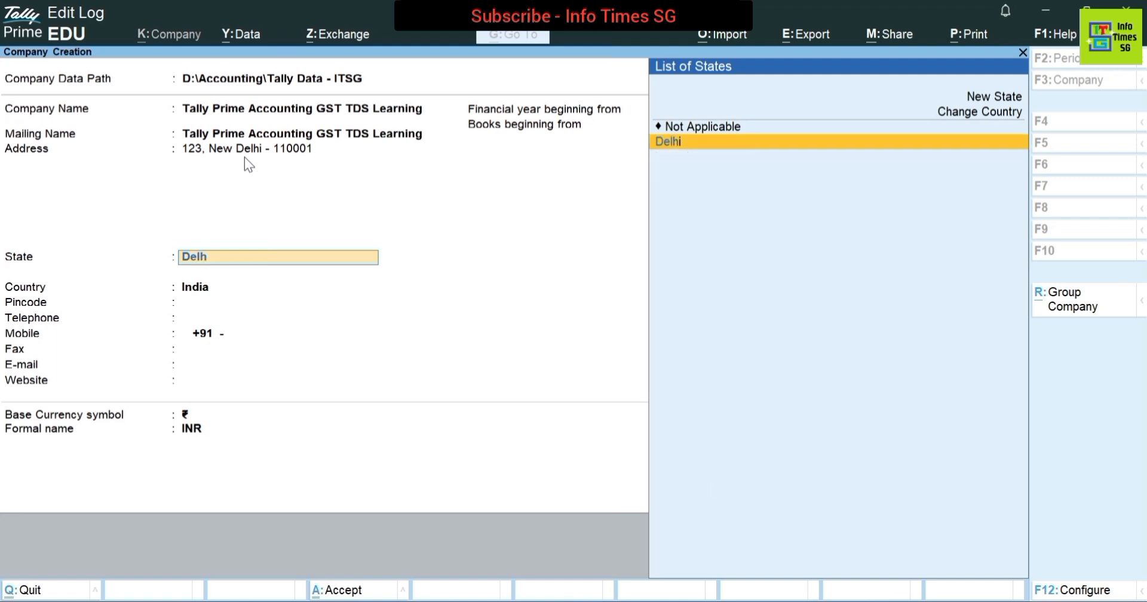
{"action": "key", "text": "Return"}
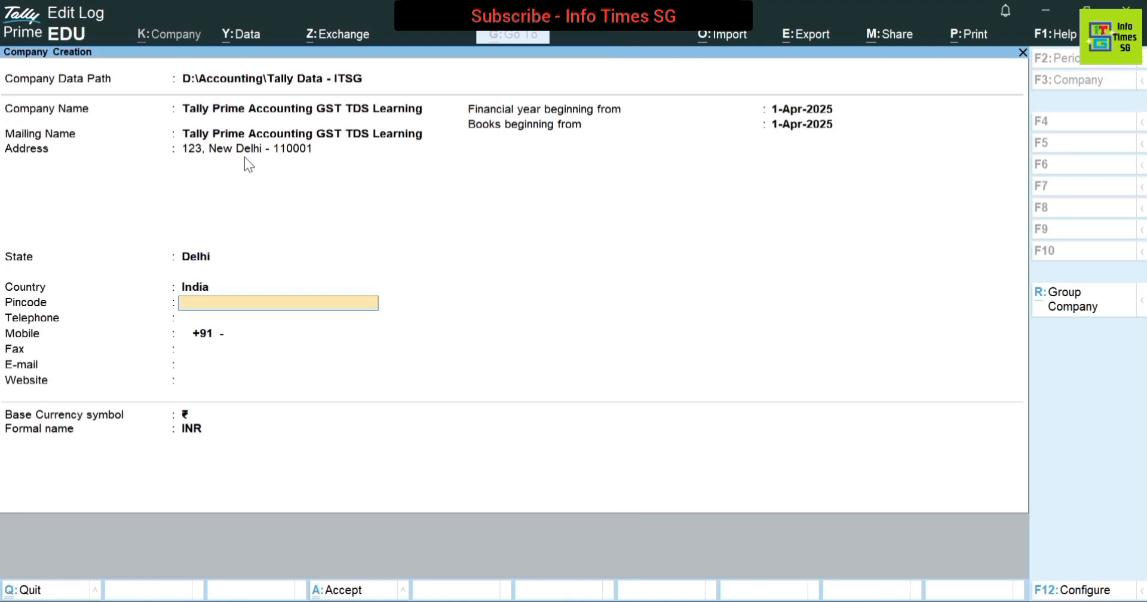
{"action": "type", "text": "110000"}
{"action": "key", "text": "BackSpace"}
{"action": "type", "text": "1"}
{"action": "key", "text": "Return"}
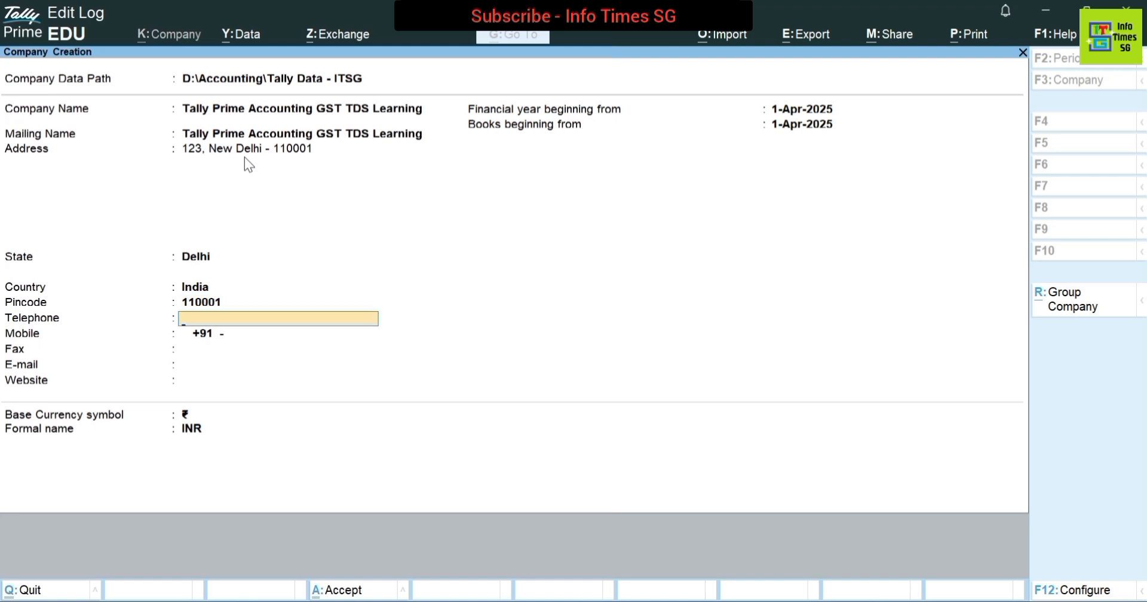
Step: Enter the company's mobile number and e-mail address, leaving telephone, fax and website blank
{"action": "key", "text": "Return"}
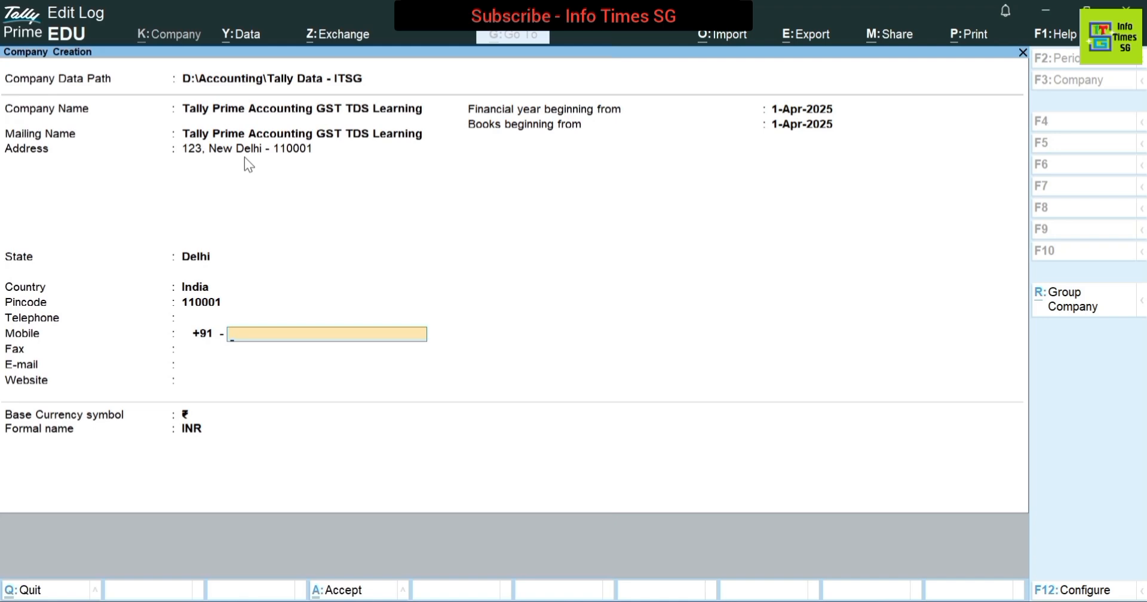
{"action": "type", "text": "9876543210"}
{"action": "key", "text": "Return"}
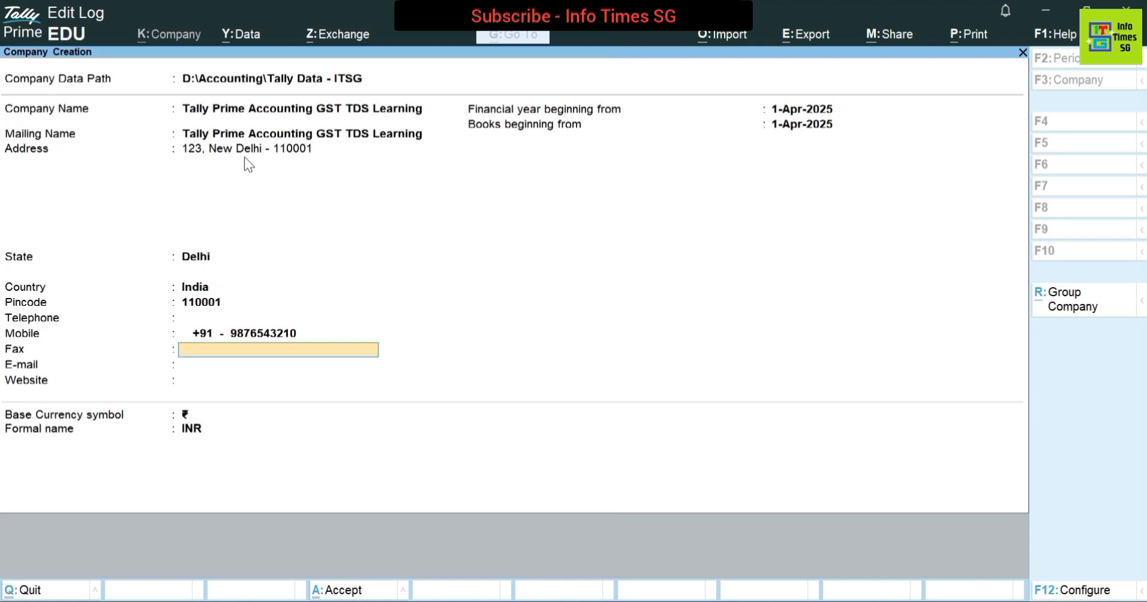
{"action": "key", "text": "Return"}
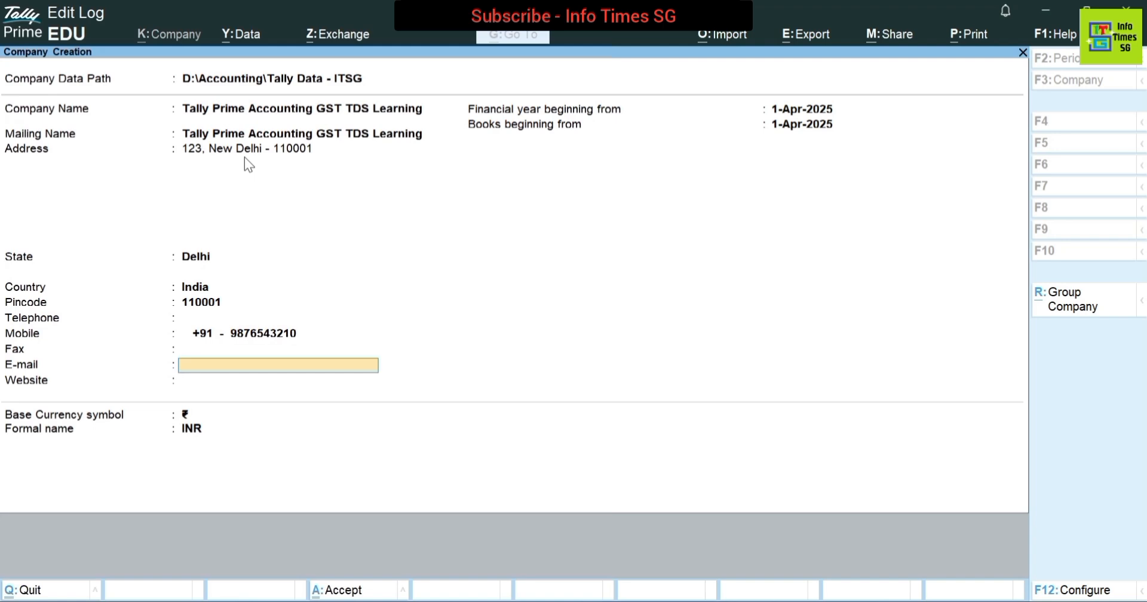
{"action": "key", "text": "ctrl+alt+v"}
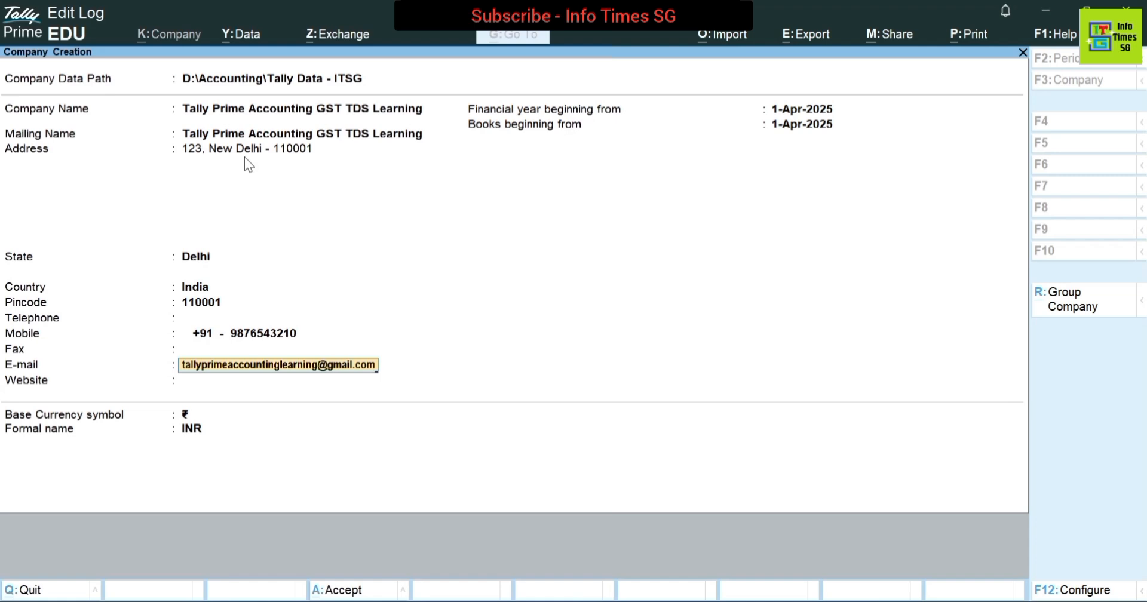
{"action": "key", "text": "Return"}
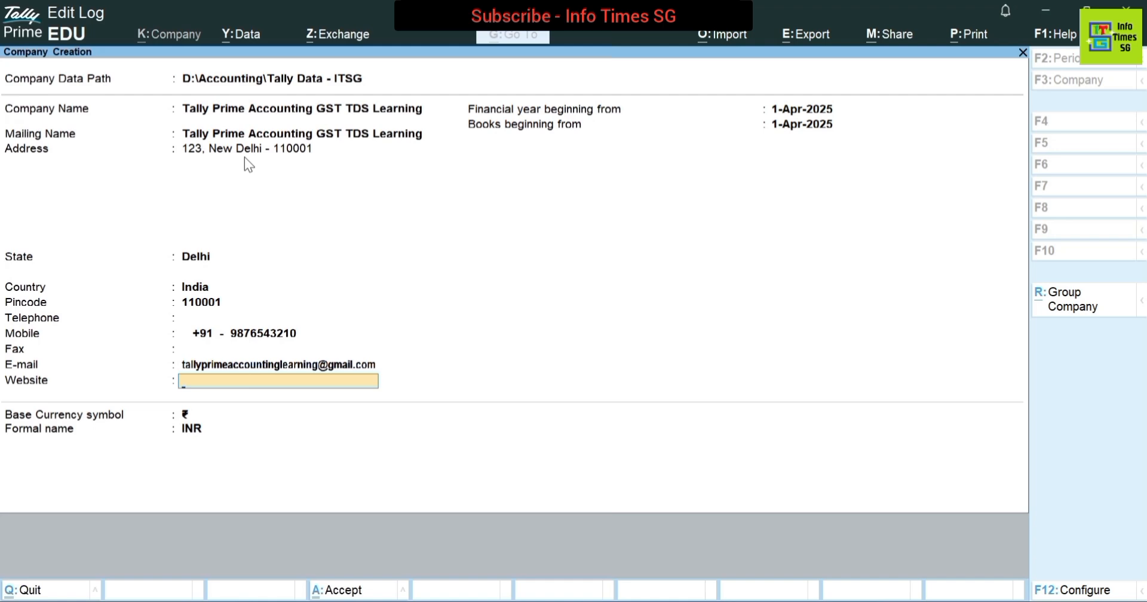
{"action": "key", "text": "Return"}
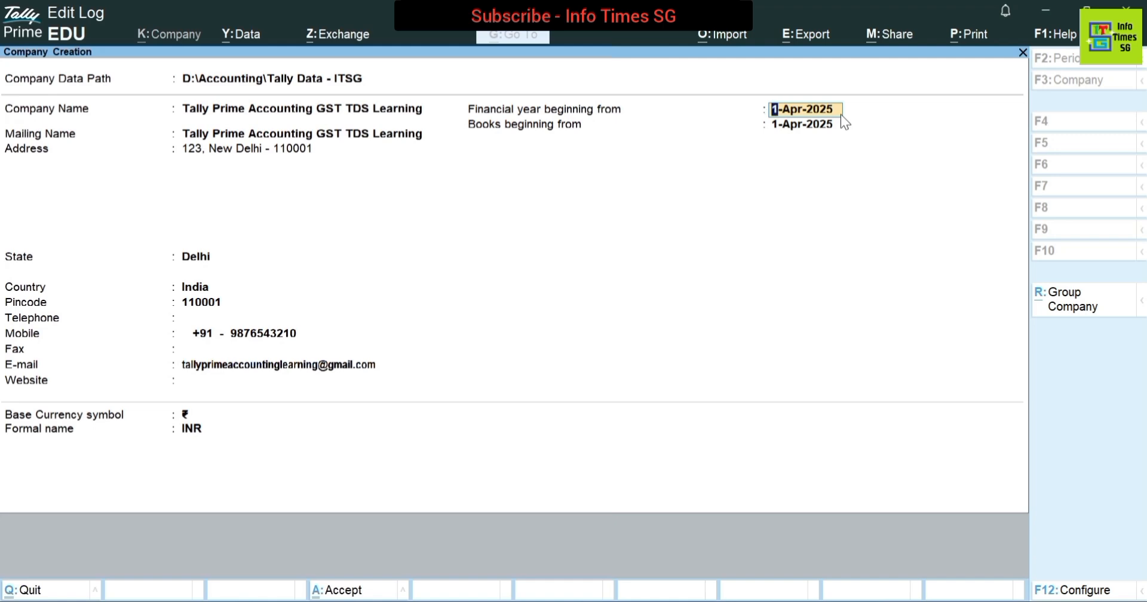
Step: Create the company with financial year and books beginning 1-Apr-2025 and base currency ₹ (INR)
{"action": "key", "text": "Return"}
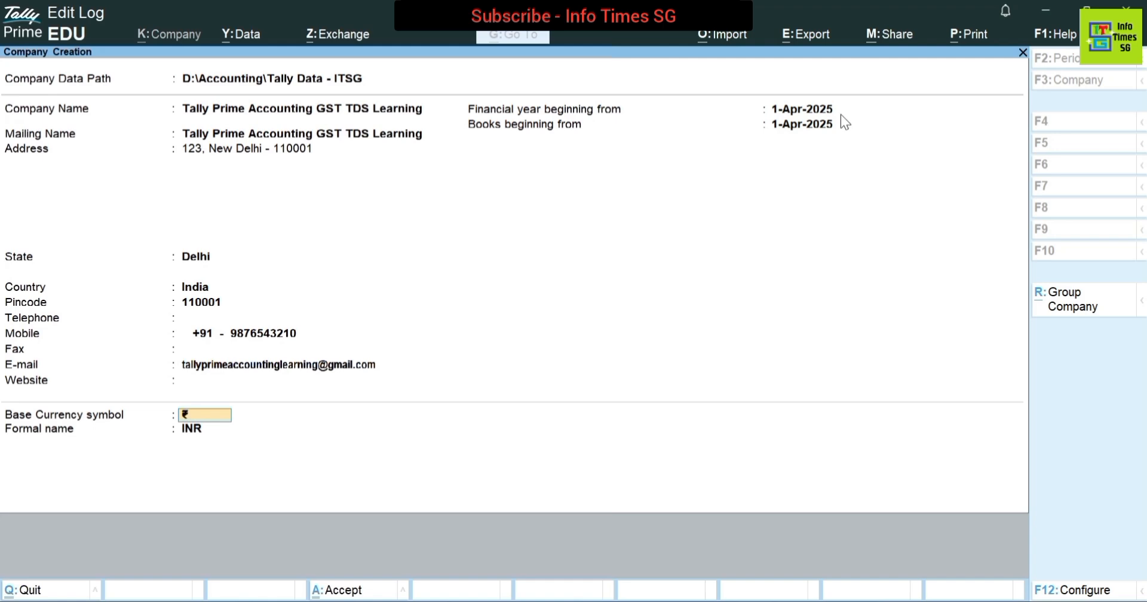
{"action": "key", "text": "Return"}
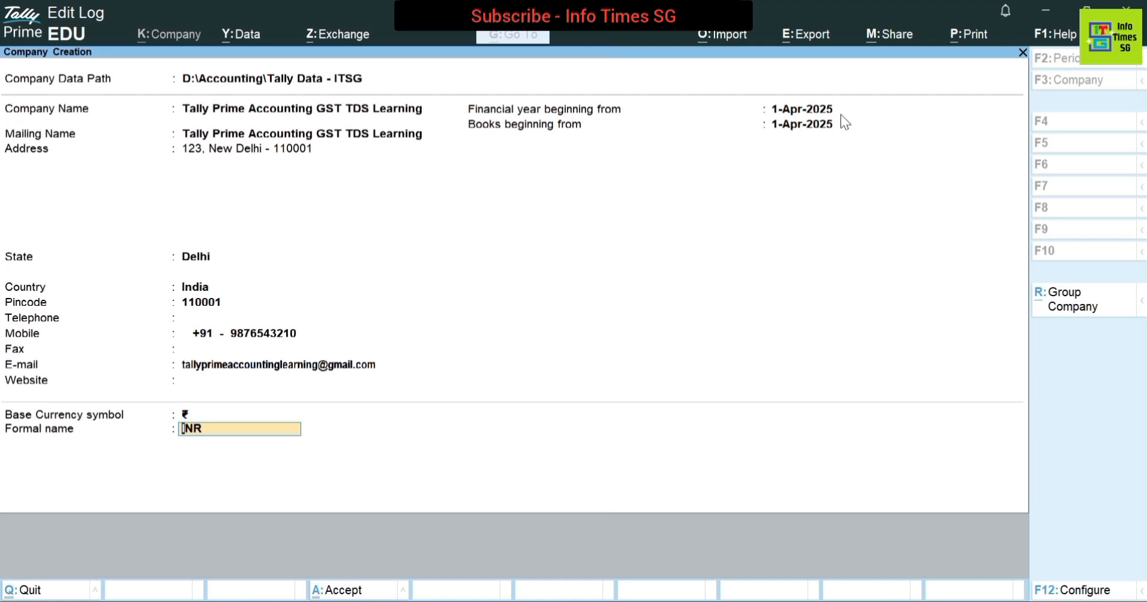
{"action": "key", "text": "Return"}
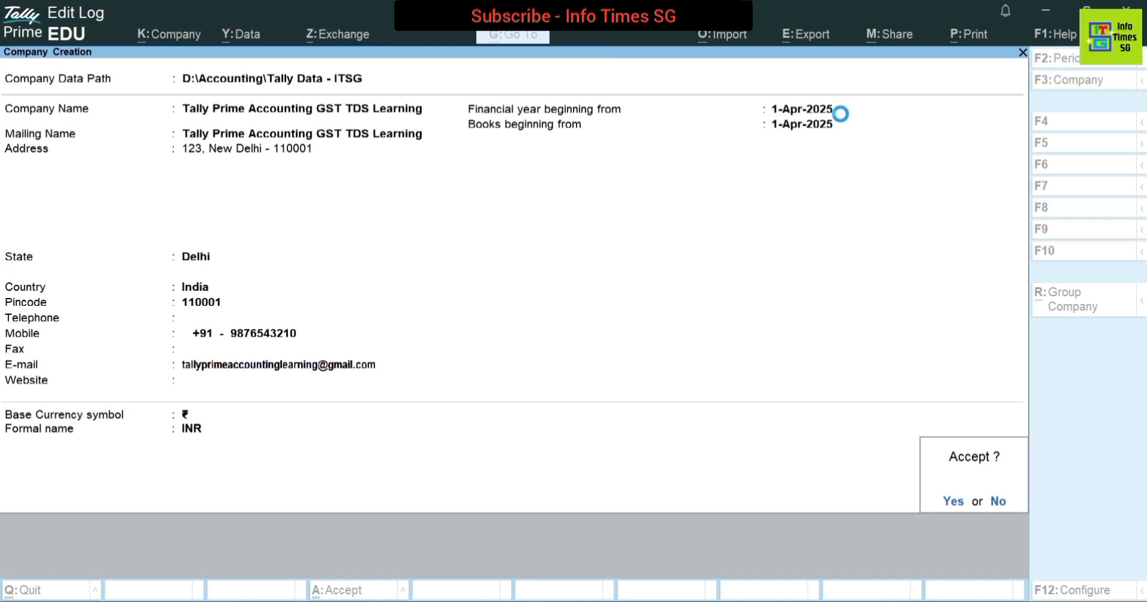
{"action": "key", "text": "Return"}
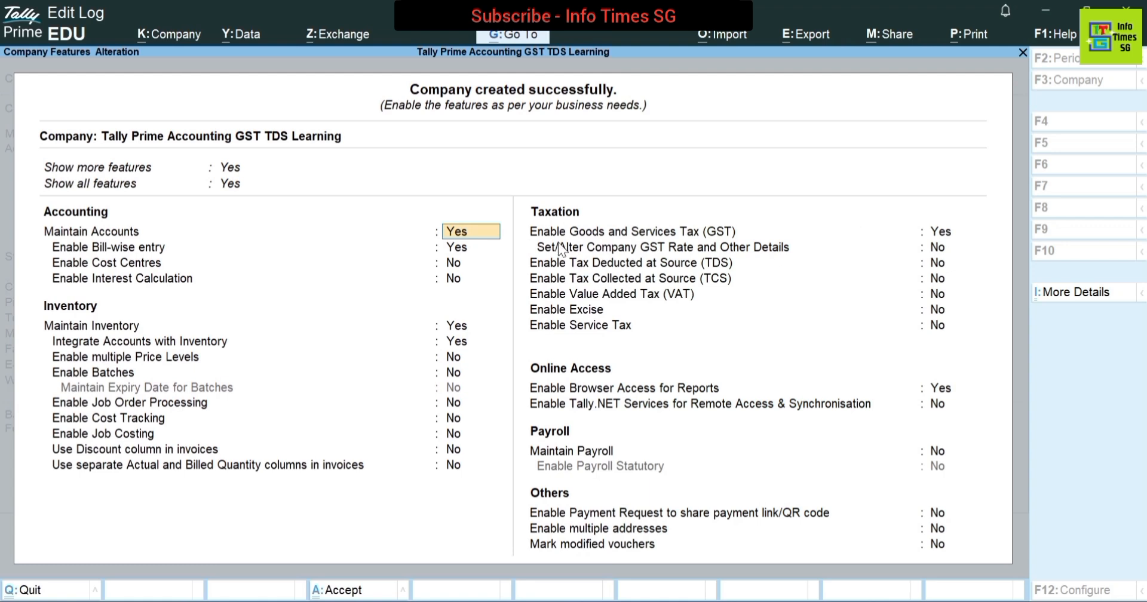
Step: Enable GST for the company with state Delhi, Regular registration type, and Assessee of Other Territory set to No
{"action": "left_click", "coordinate": [942, 237]}
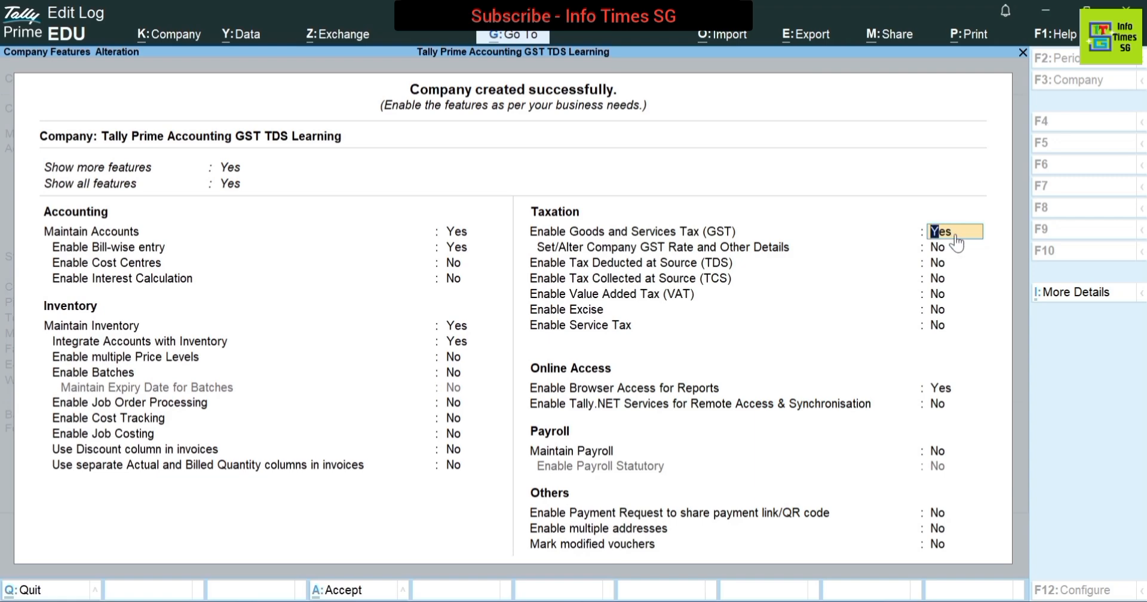
{"action": "key", "text": "Return"}
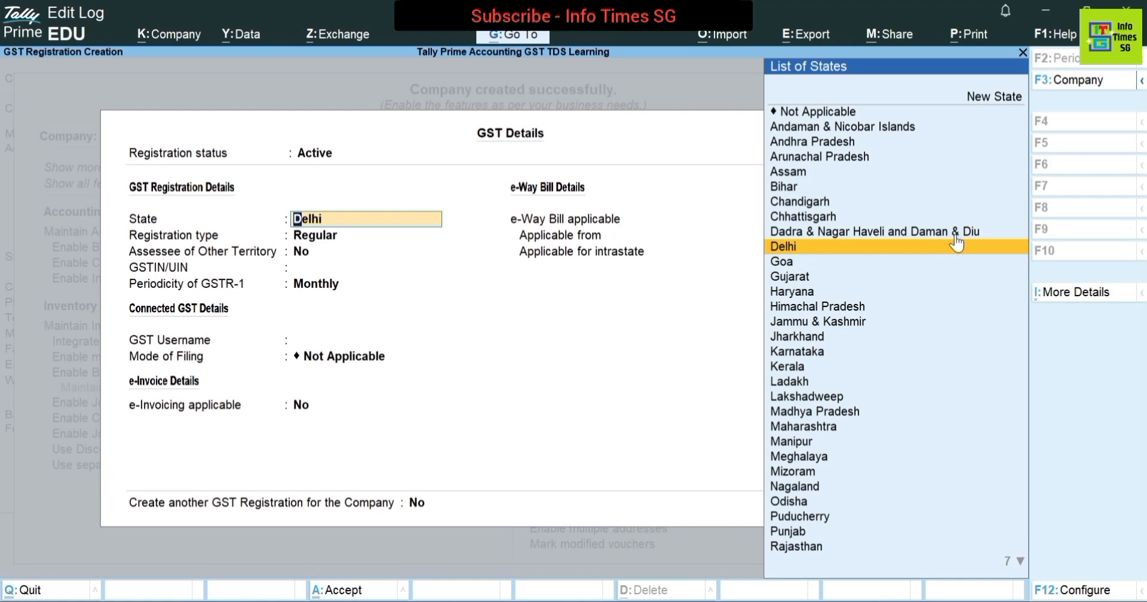
{"action": "key", "text": "Return"}
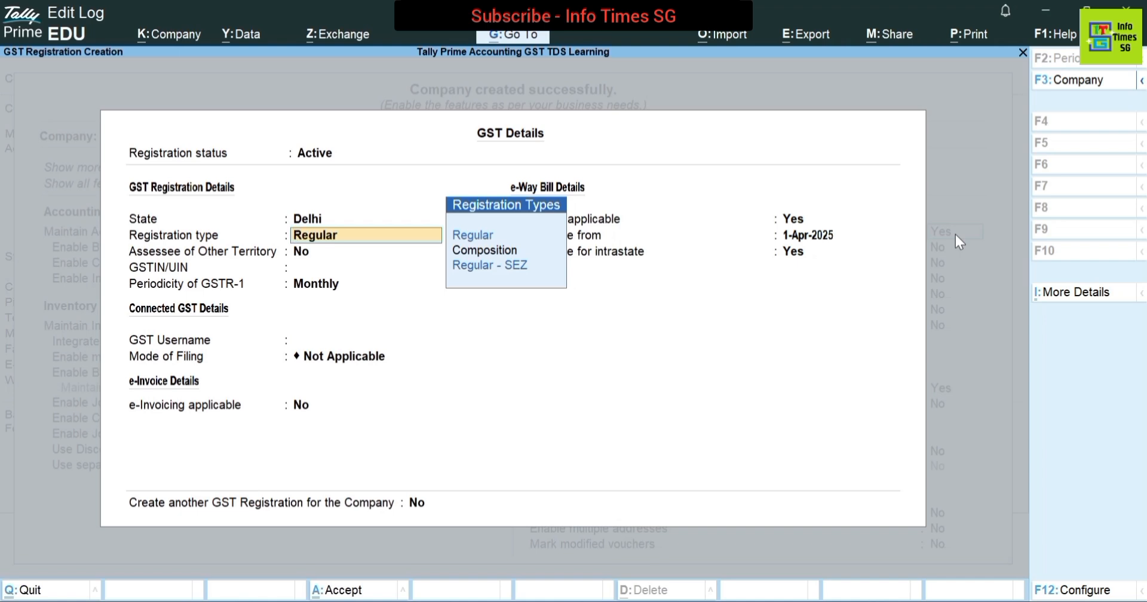
{"action": "key", "text": "Return"}
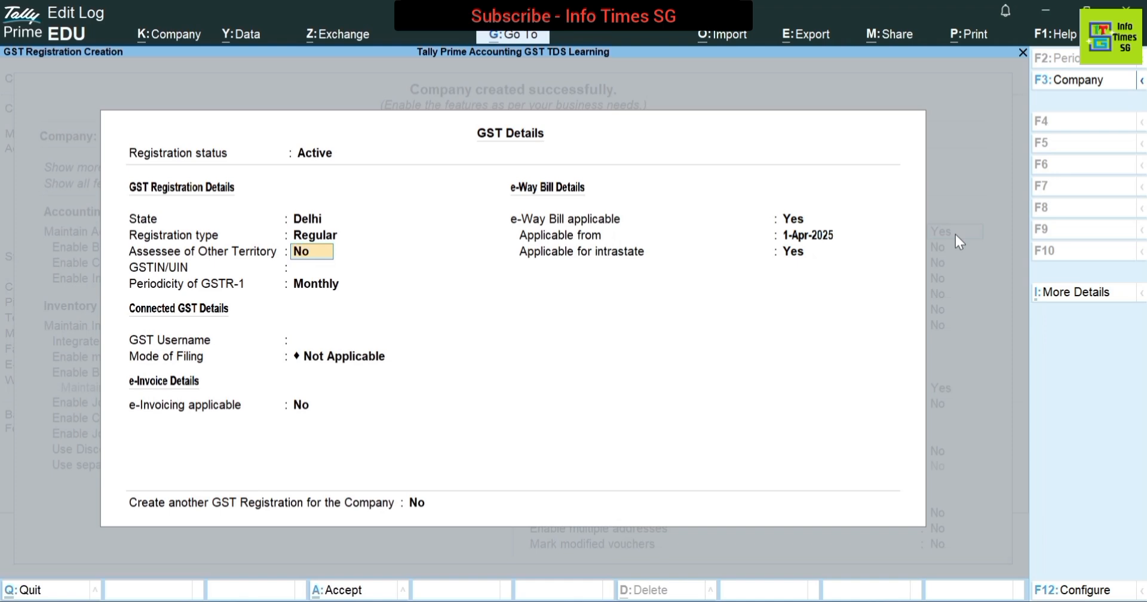
{"action": "key", "text": "Return"}
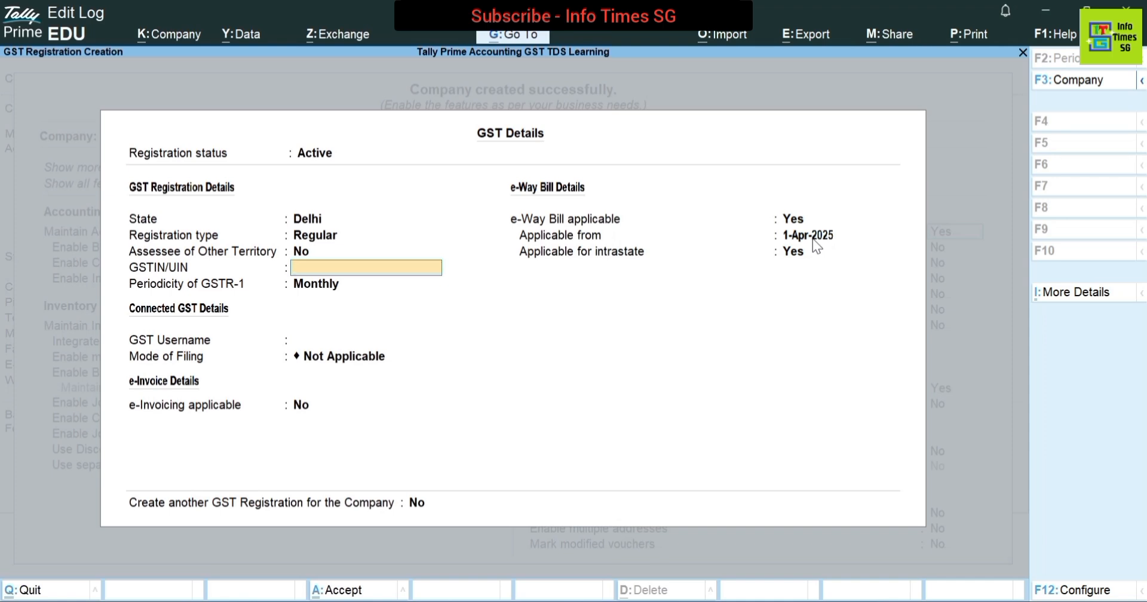
Step: Enter the company's GSTIN/UIN and keep the GSTR-1 periodicity as Monthly
{"action": "type", "text": "07XXXC1234X1Z1"}
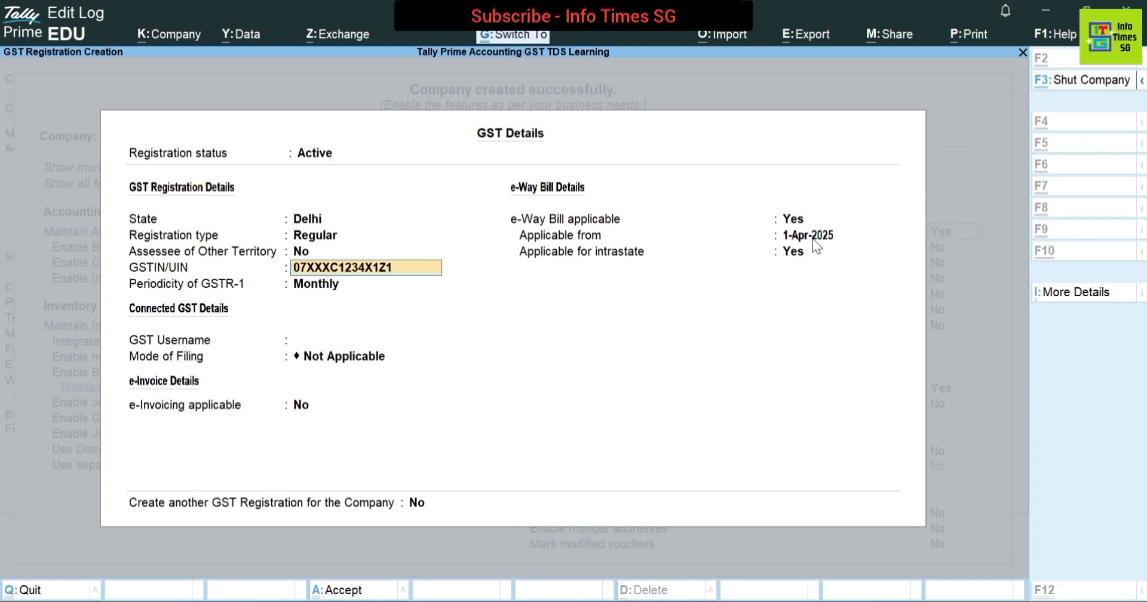
{"action": "key", "text": "Return"}
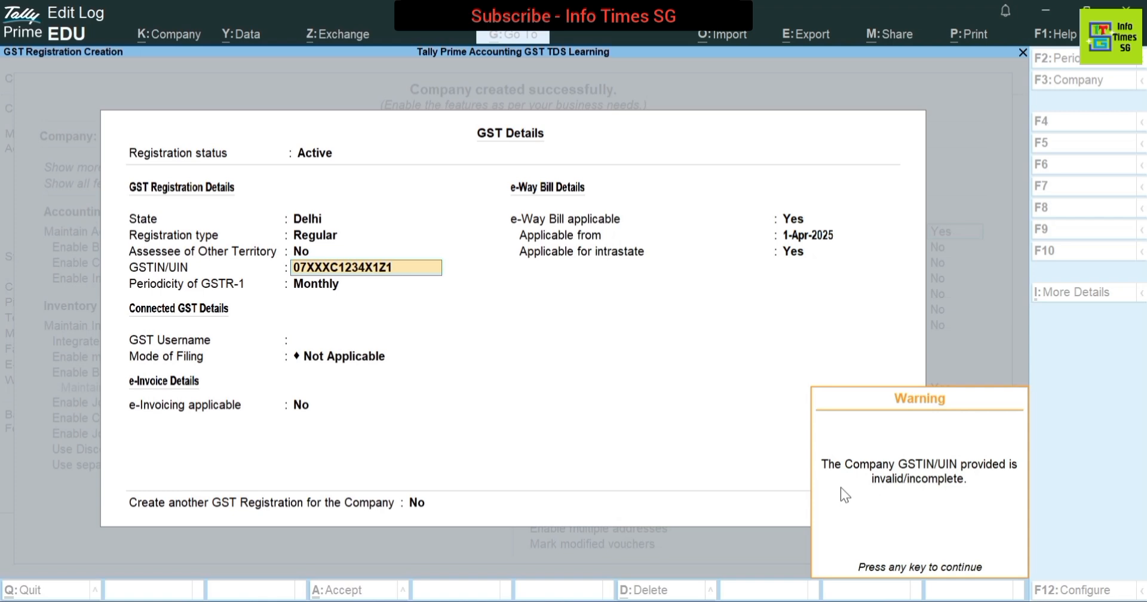
{"action": "key", "text": "Return"}
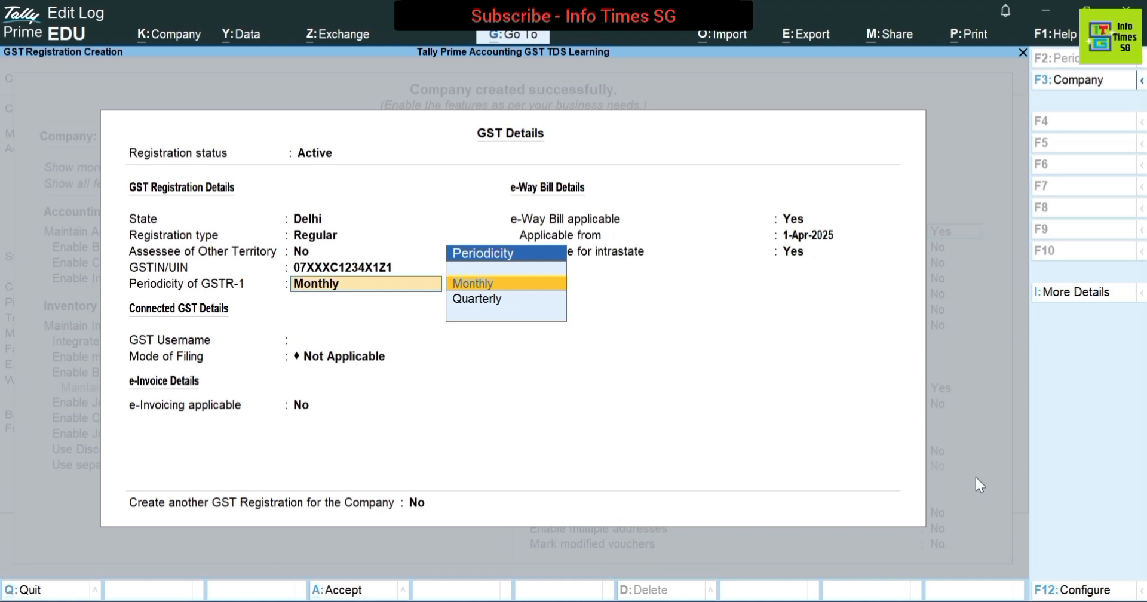
{"action": "key", "text": "Return"}
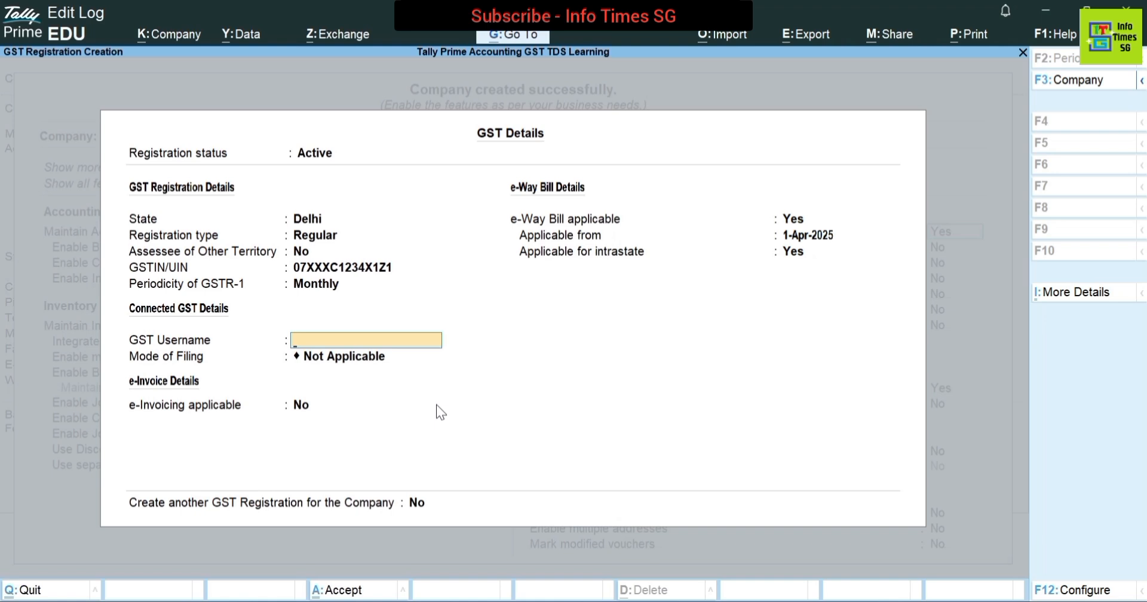
Step: Accept the GST details with blank username, filing mode Not Applicable, no e-invoicing, and e-Way Bill applicable from 1-Apr-2025, including intrastate
{"action": "key", "text": "Return"}
{"action": "key", "text": "Return"}
{"action": "key", "text": "Return"}
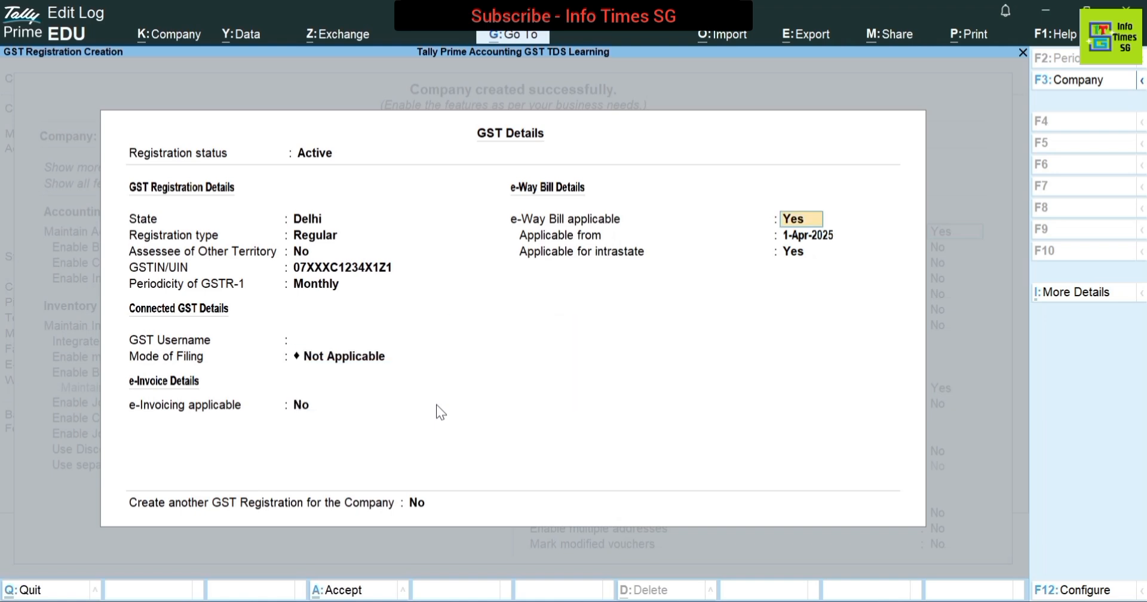
{"action": "key", "text": "Return"}
{"action": "key", "text": "Return"}
{"action": "key", "text": "Return"}
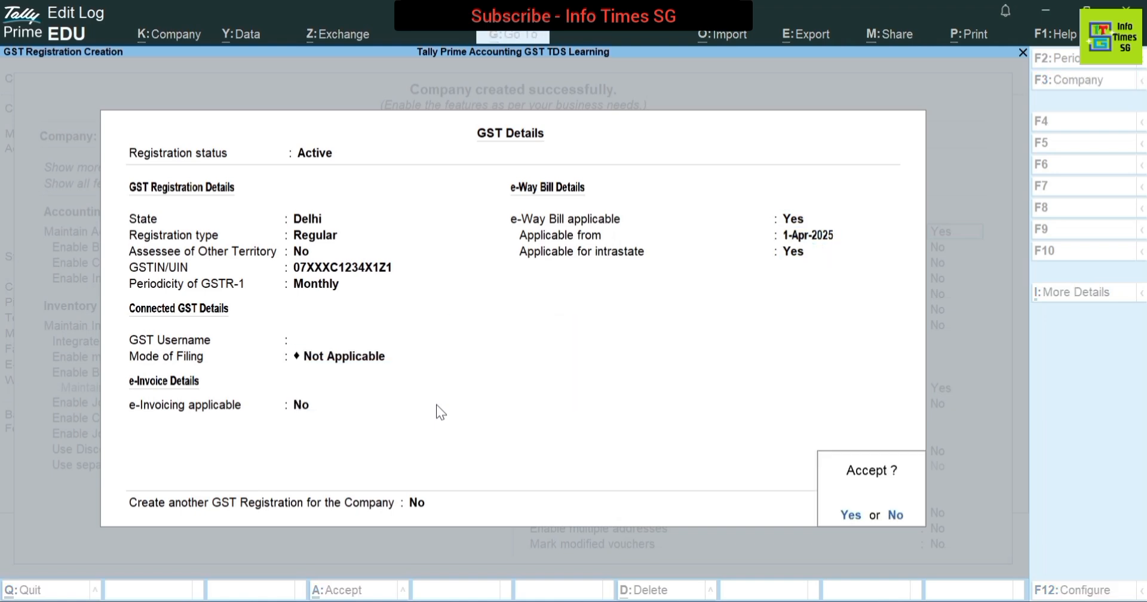
{"action": "key", "text": "Return"}
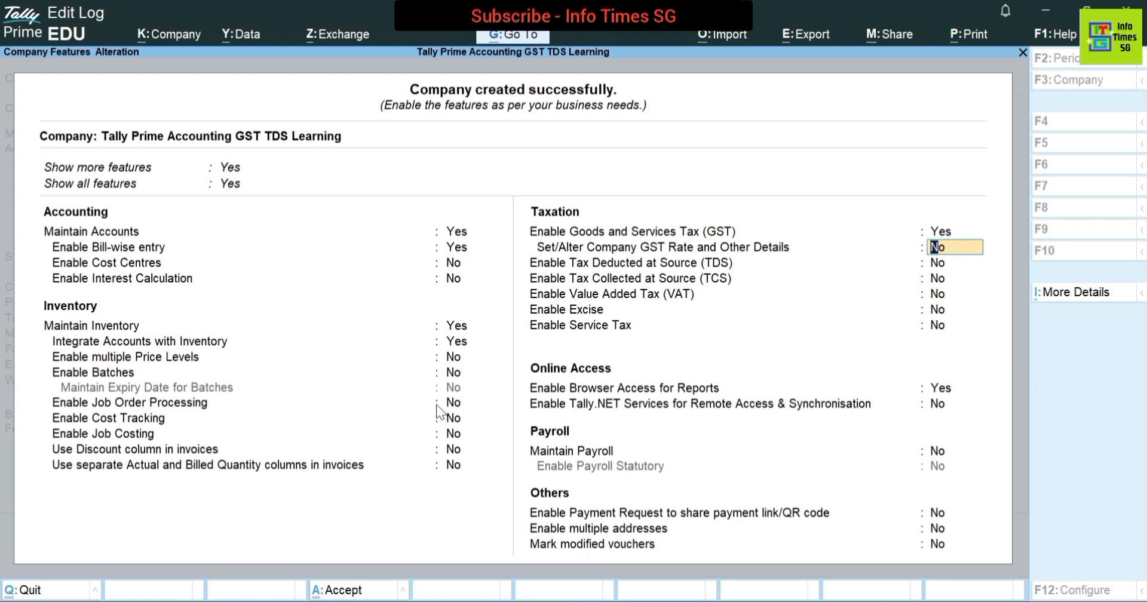
Step: Enable Tax Deducted at Source and enter the company's TAN with deductor type Company, leaving the TAN registration number blank
{"action": "key", "text": "Return"}
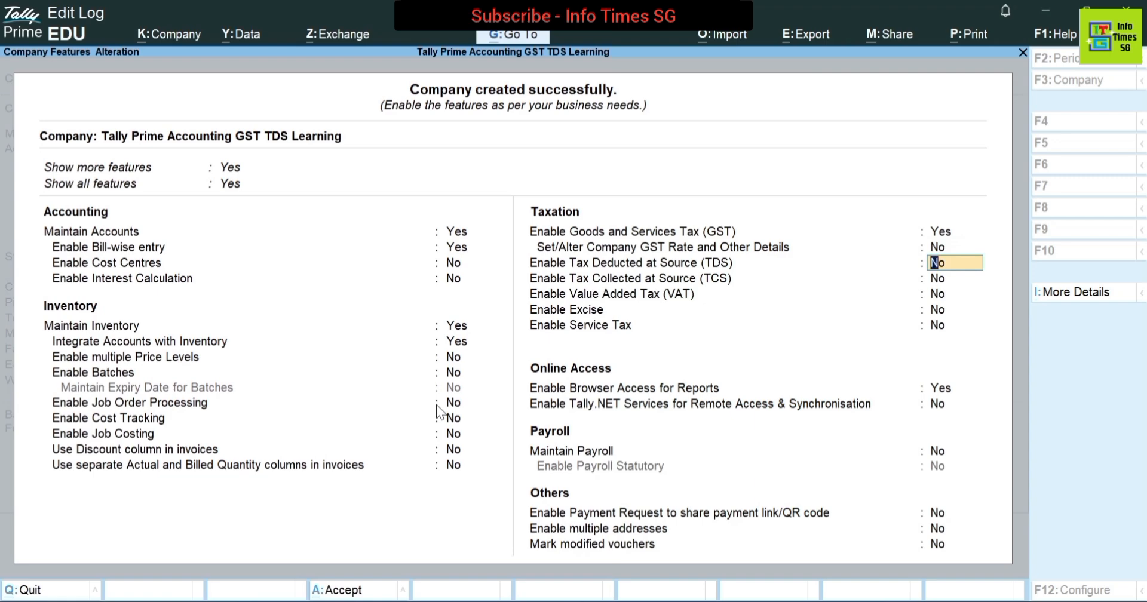
{"action": "type", "text": "y"}
{"action": "key", "text": "Return"}
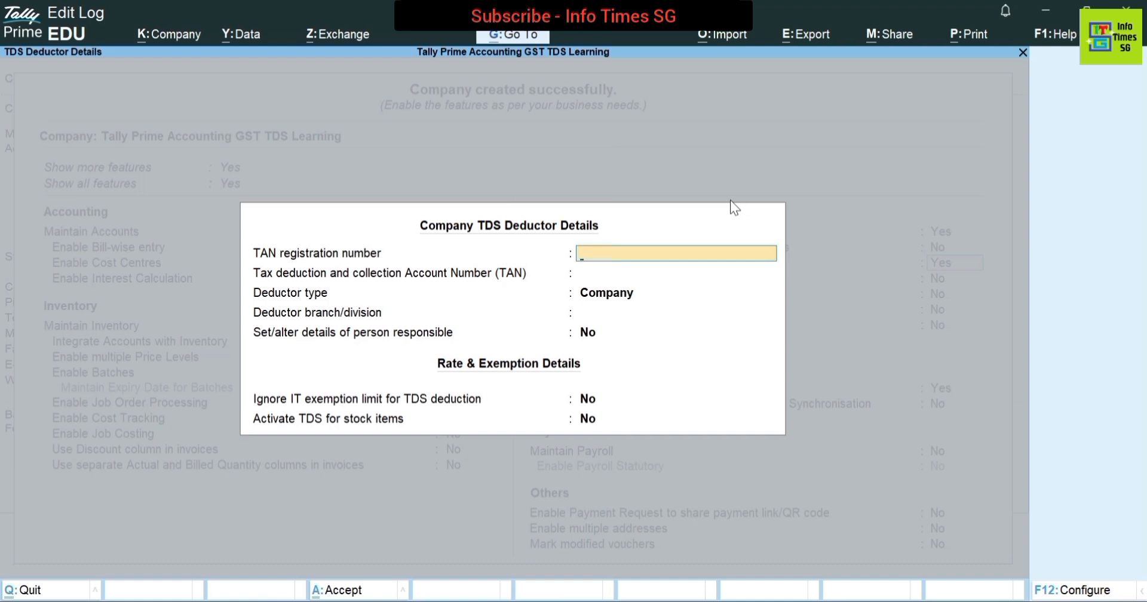
{"action": "key", "text": "Return"}
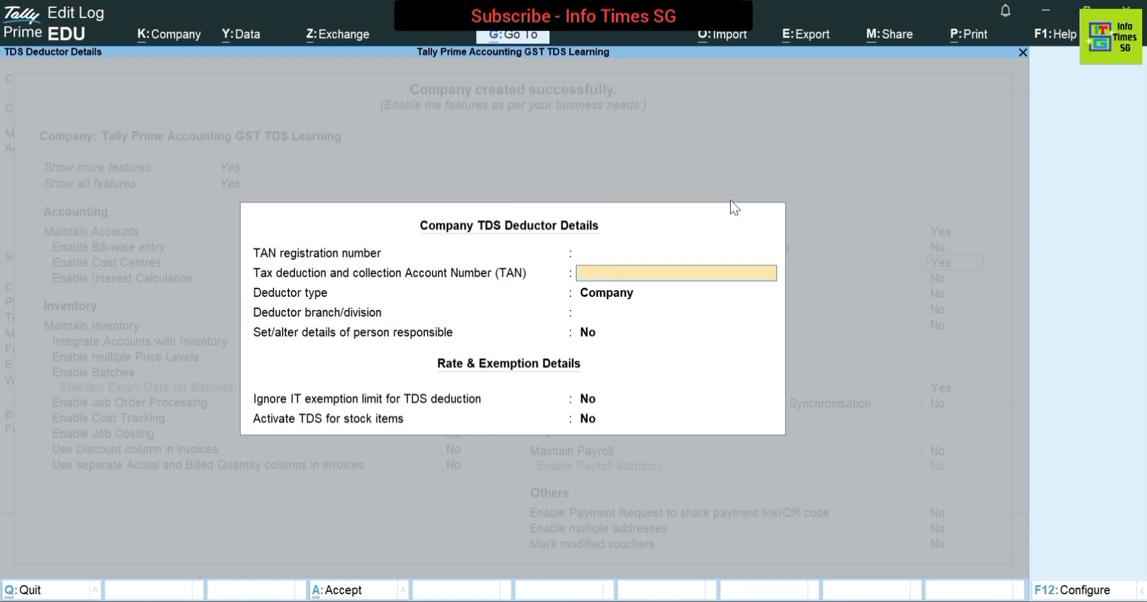
{"action": "type", "text": "DCBAA1234E"}
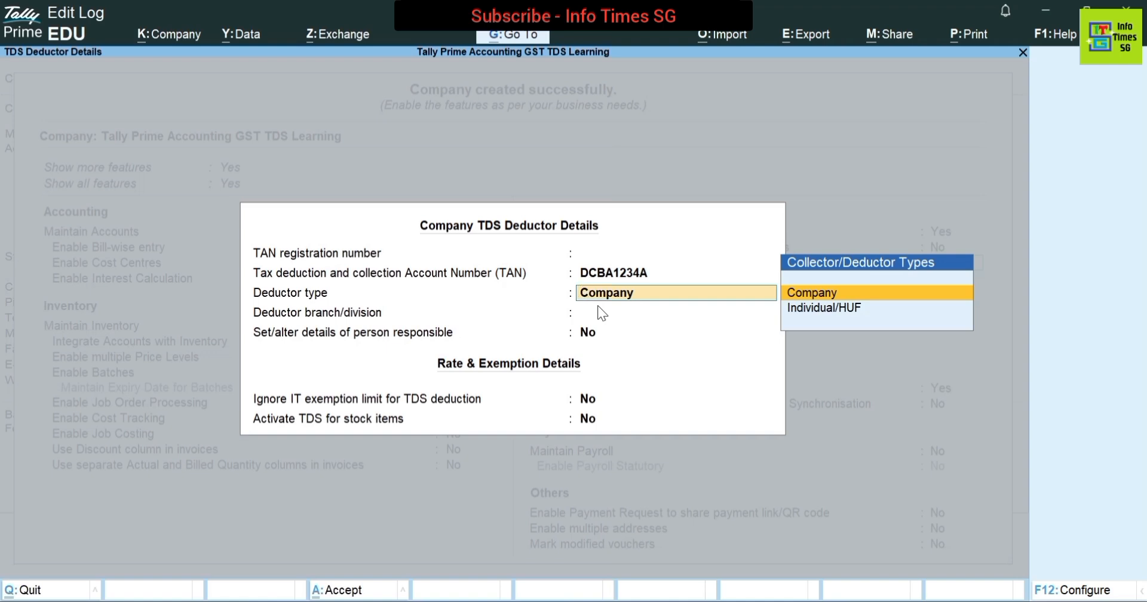
{"action": "key", "text": "Return"}
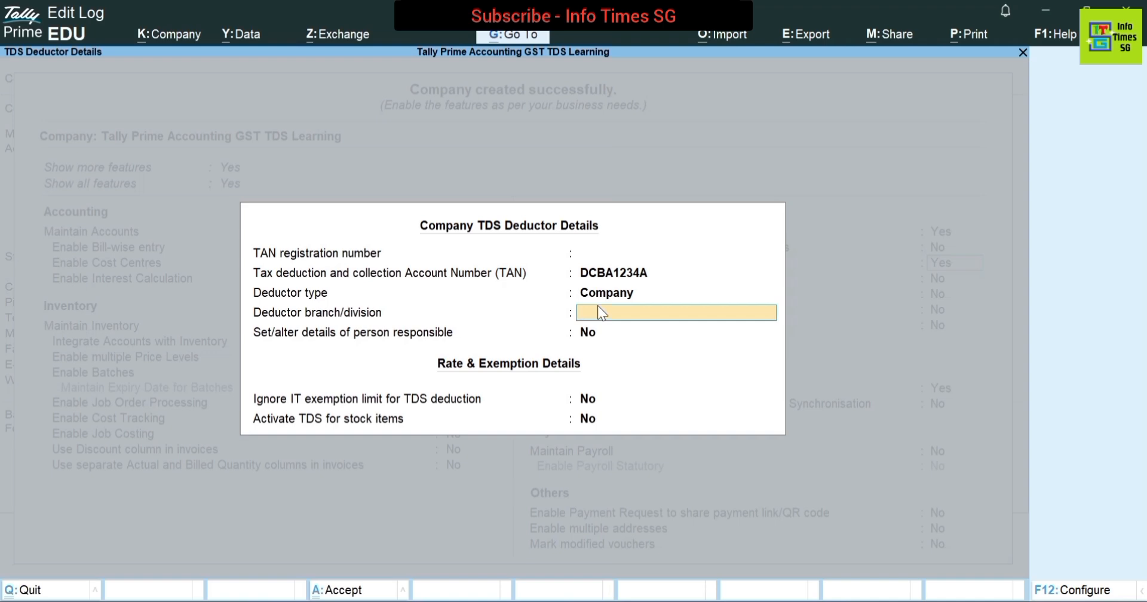
Step: Complete the TDS deductor details with a blank branch and the remaining options at No, and save the company features
{"action": "key", "text": "Return"}
{"action": "key", "text": "Return"}
{"action": "key", "text": "Return"}
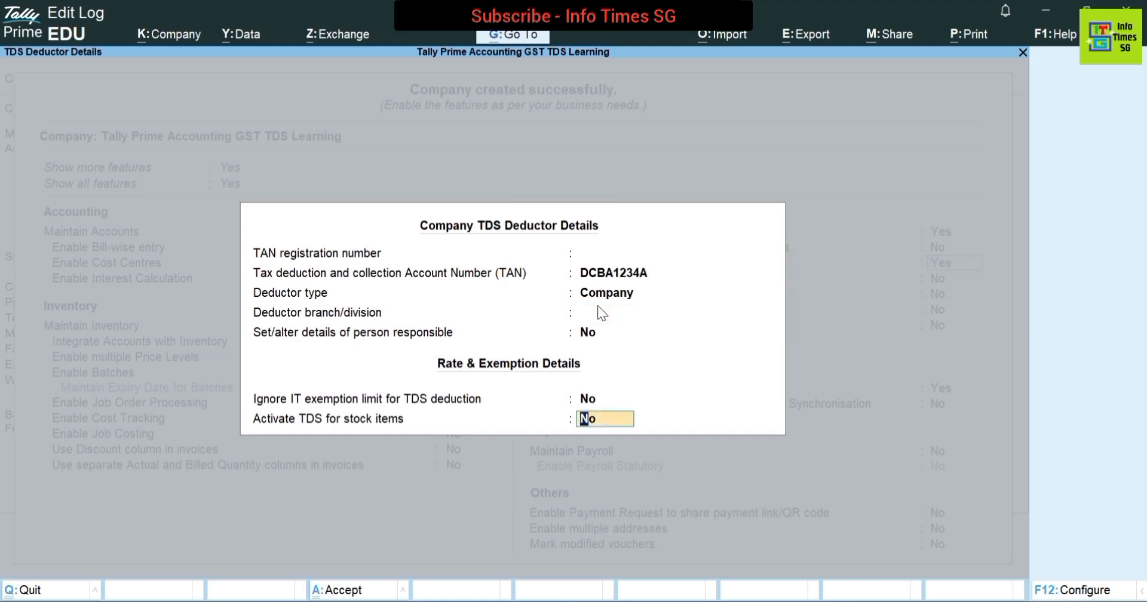
{"action": "key", "text": "Return"}
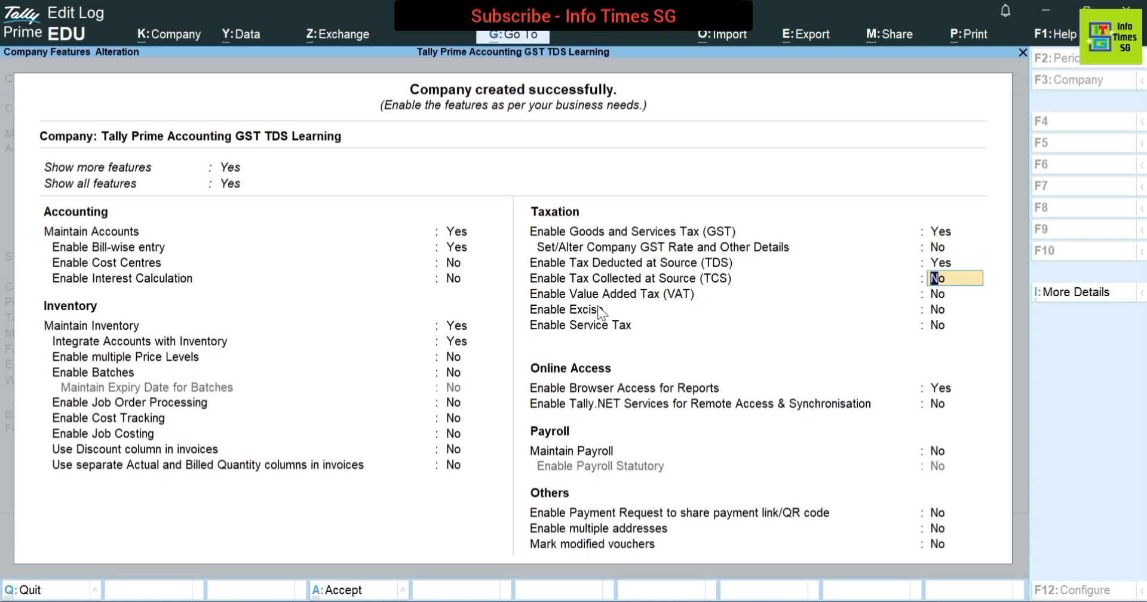
{"action": "key", "text": "ctrl+a"}
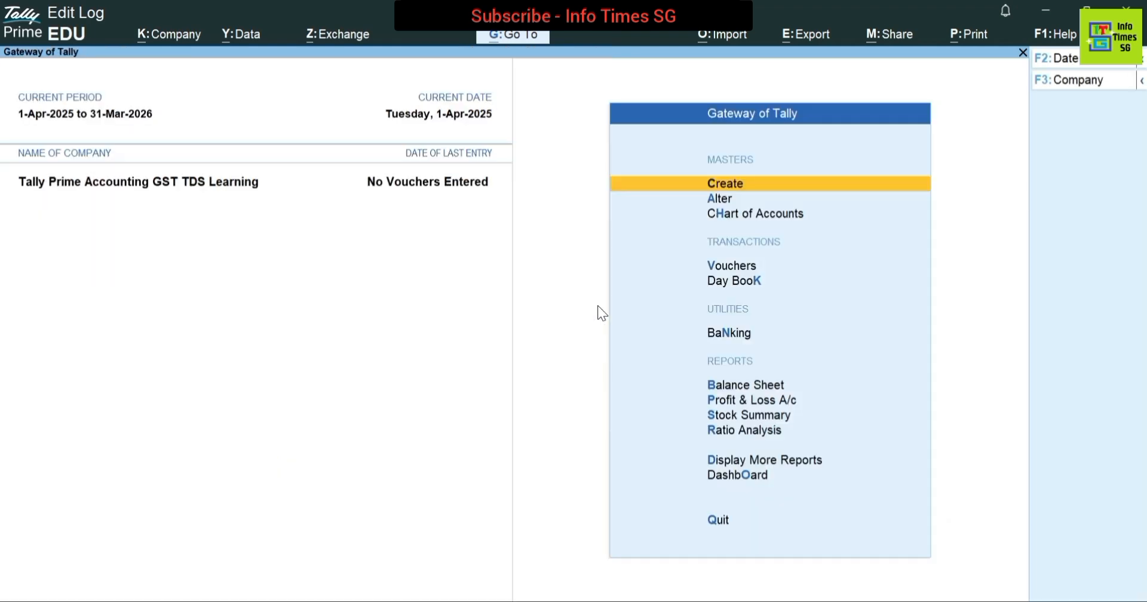